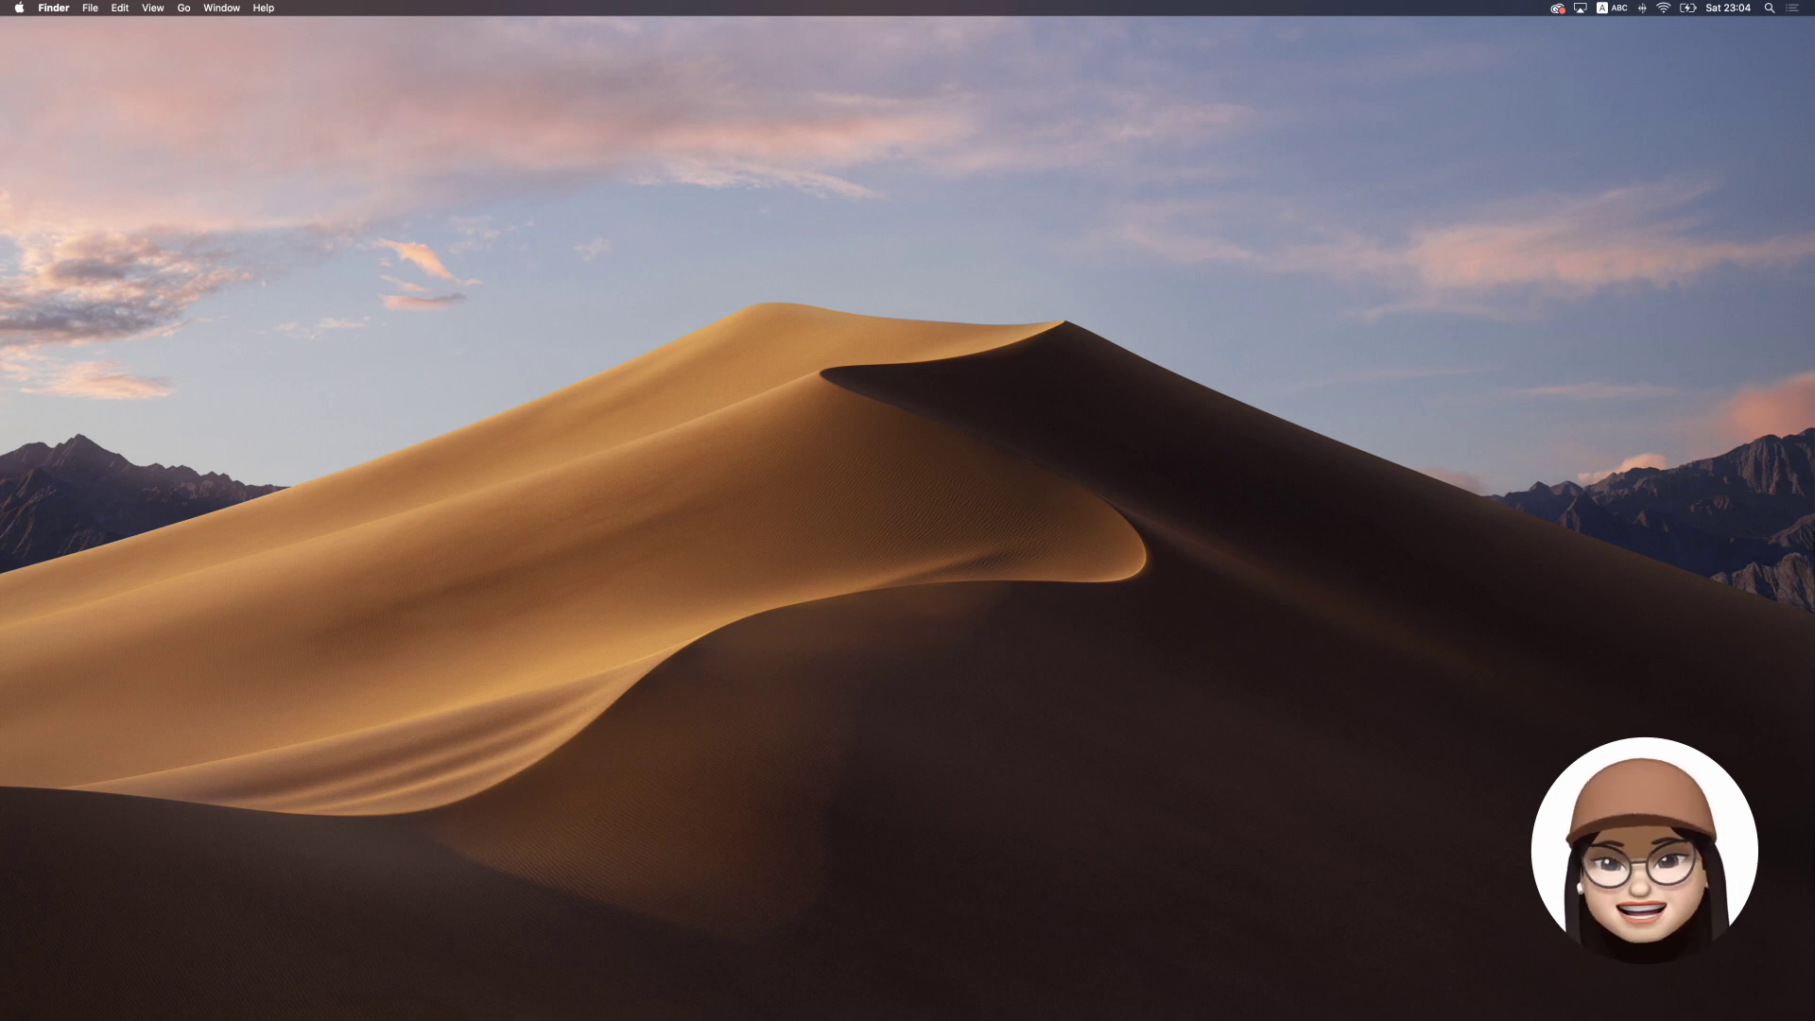
# Step: Drag the map up and to the left in the finished prototype preview
pyautogui.moveTo(948, 542); pyautogui.dragTo(904, 594)
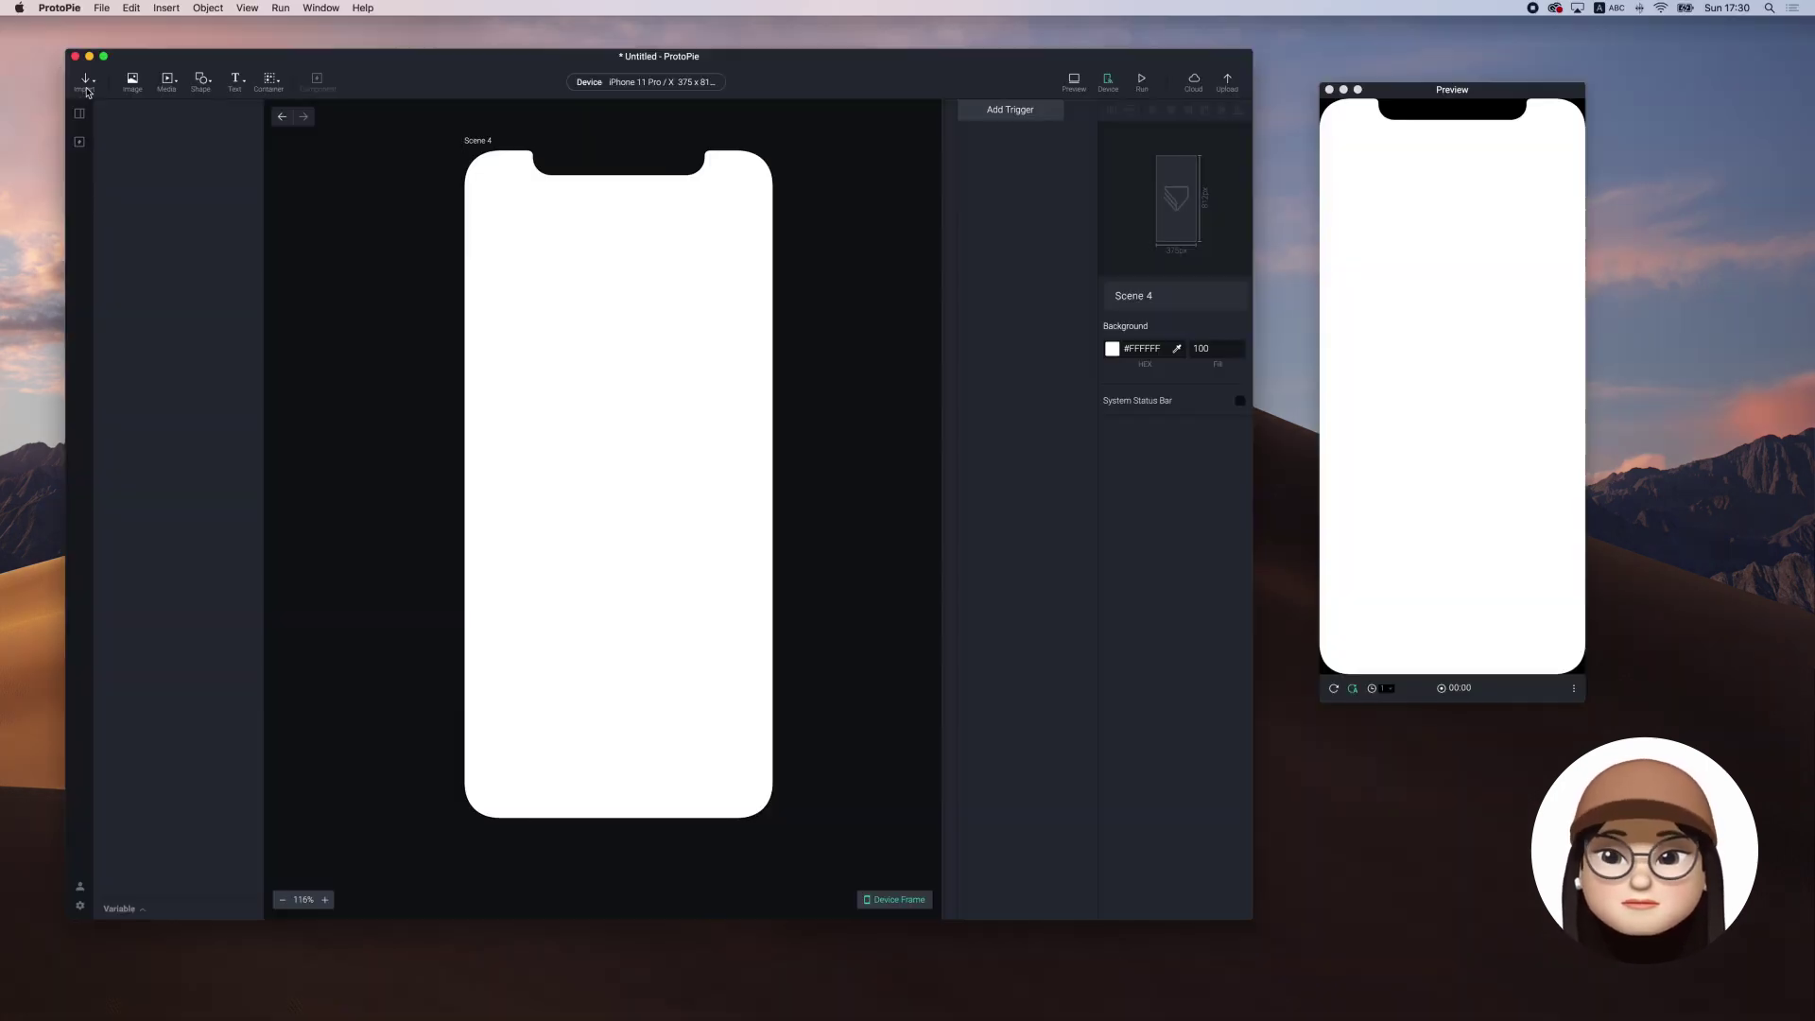
pyautogui.click(86, 80)
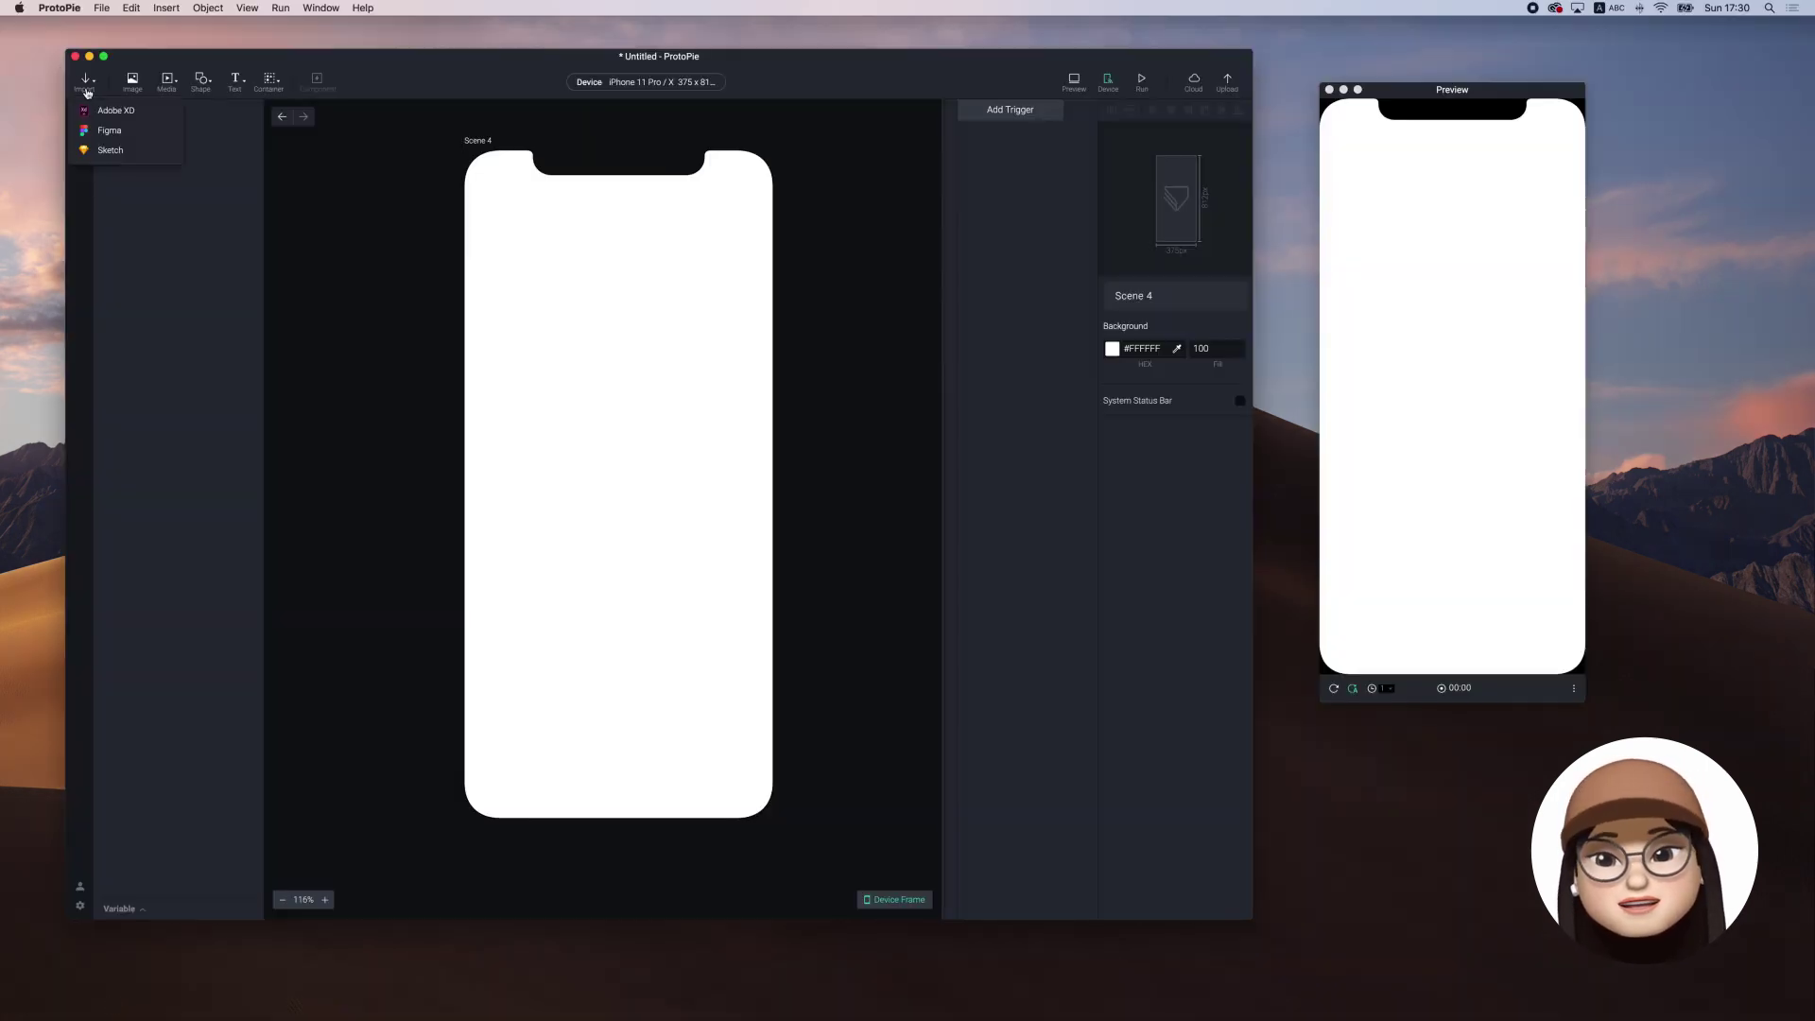
pyautogui.click(104, 130)
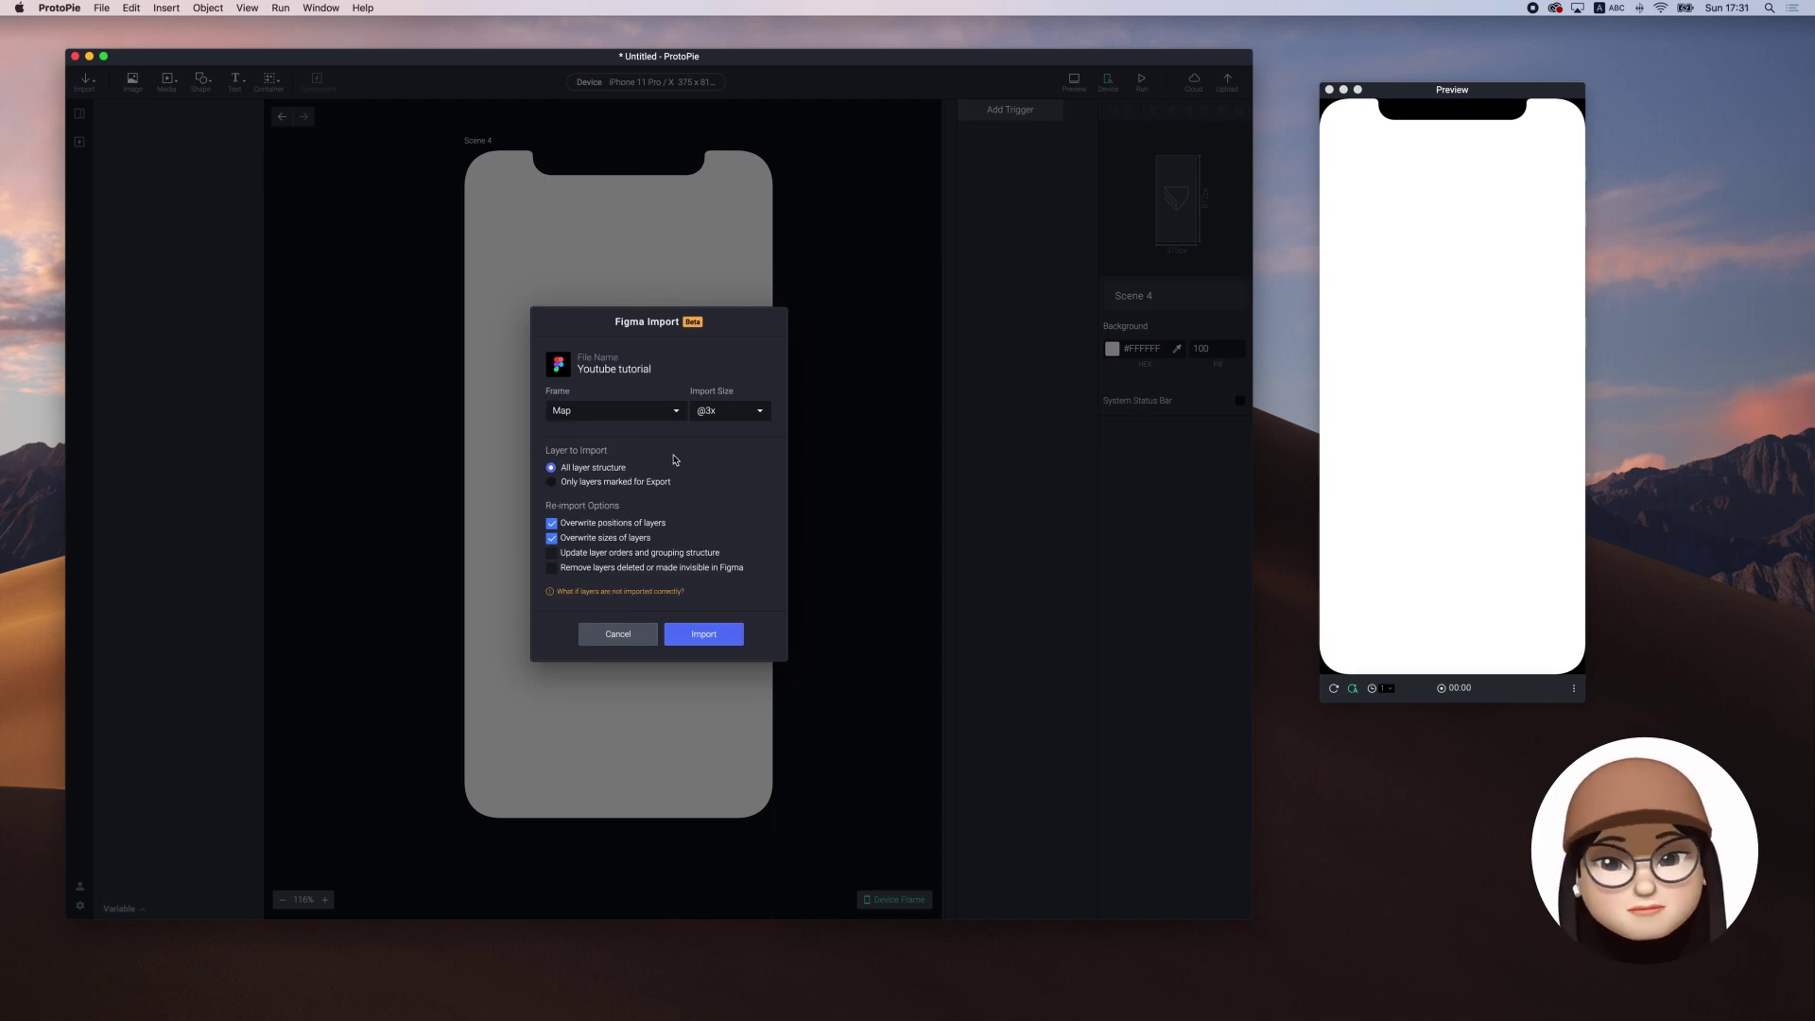
pyautogui.click(702, 630)
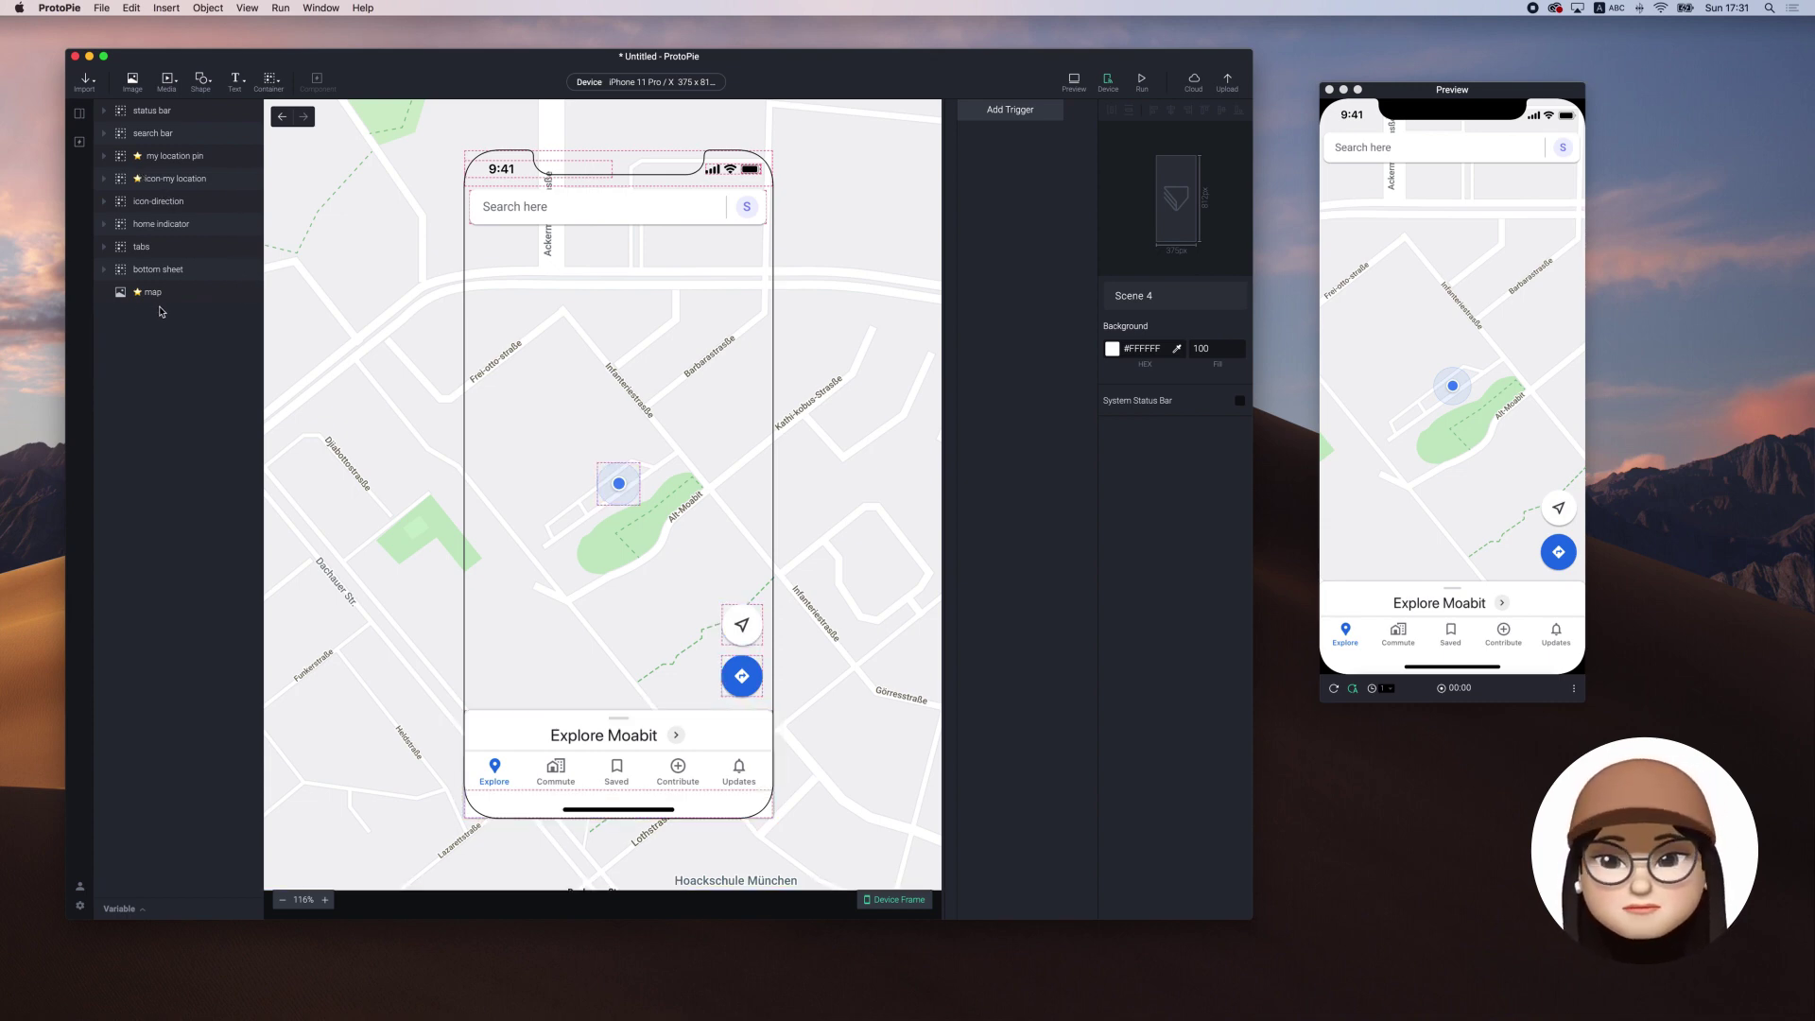
# Step: Add a Drag trigger targeting the map layer, with a Move response
pyautogui.click(991, 111)
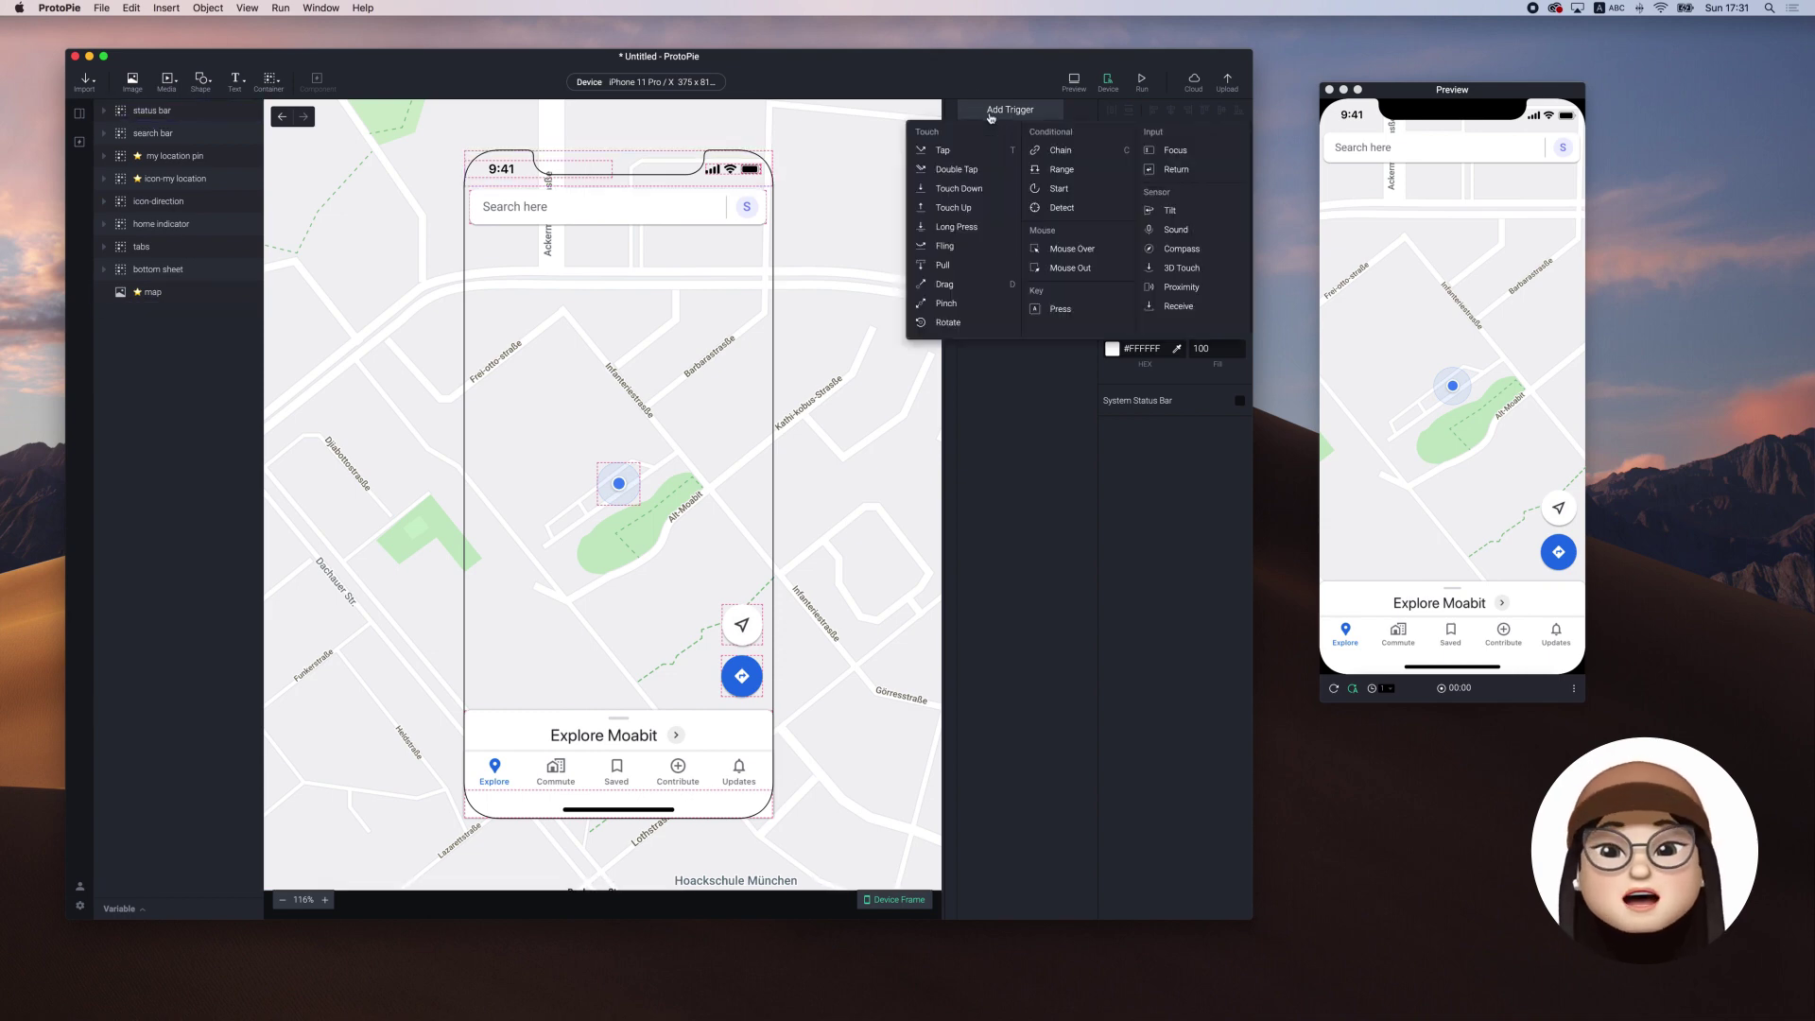
pyautogui.click(945, 285)
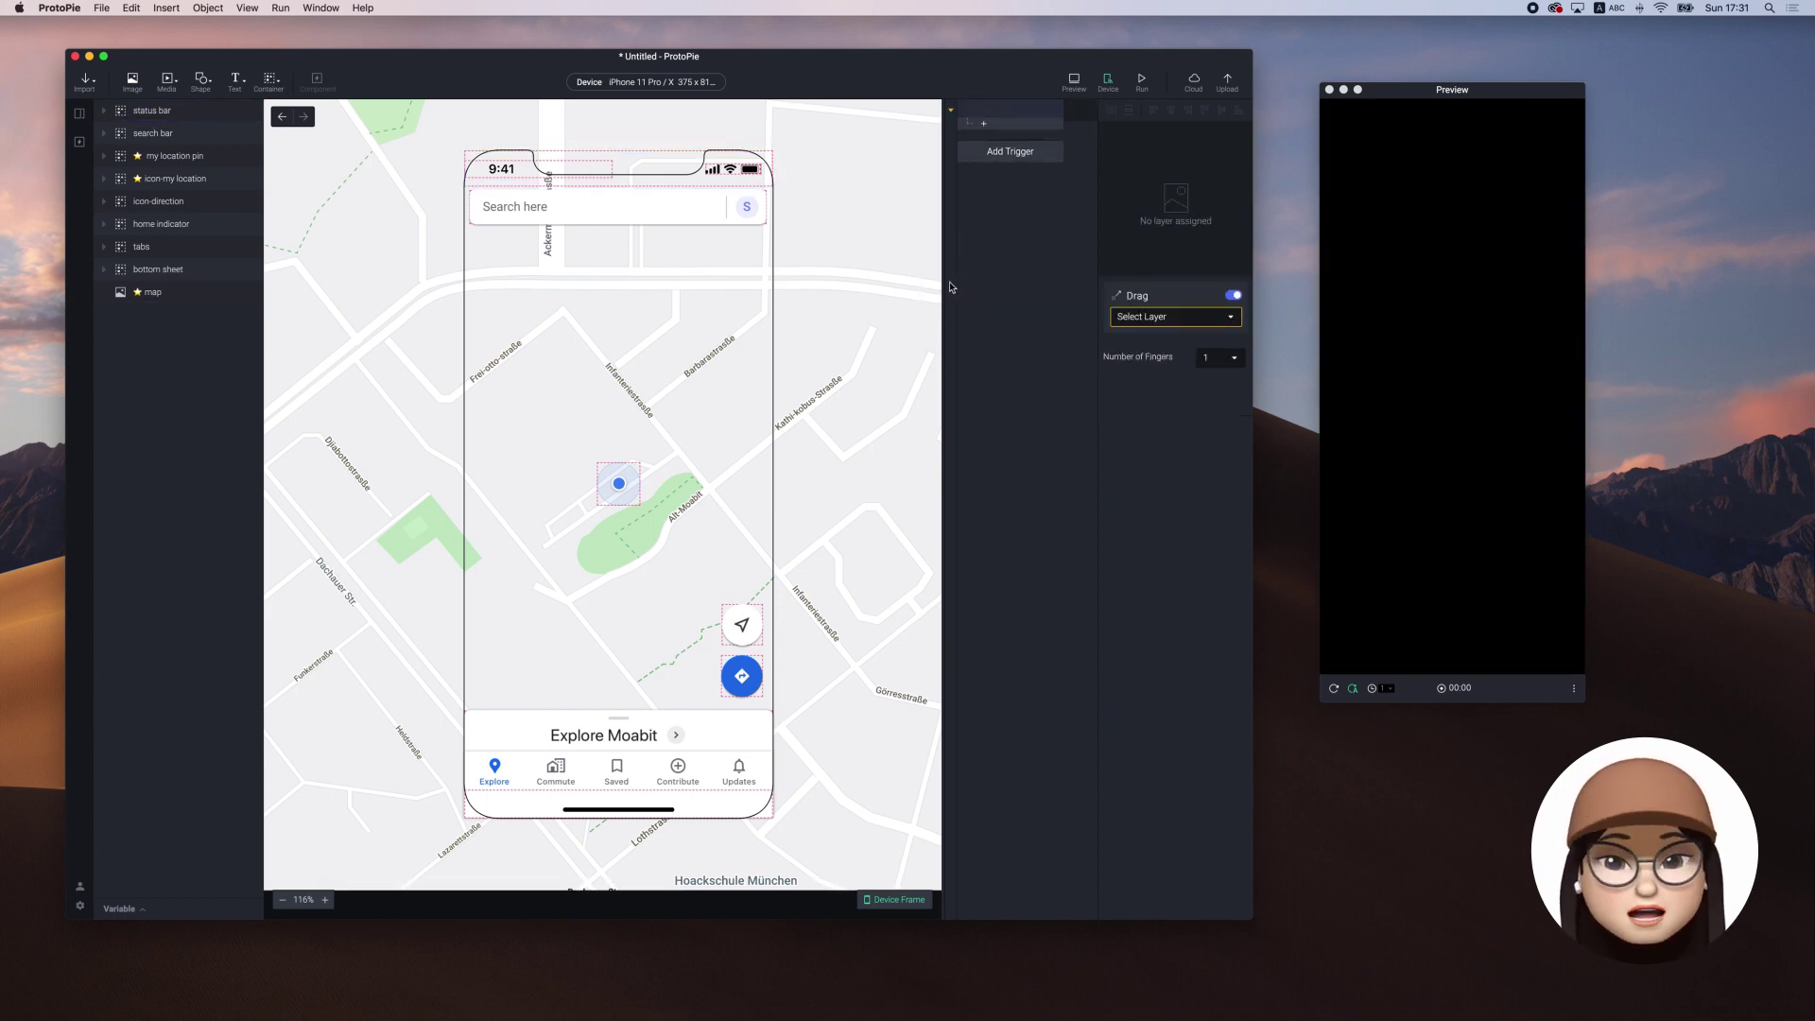
pyautogui.click(1130, 316)
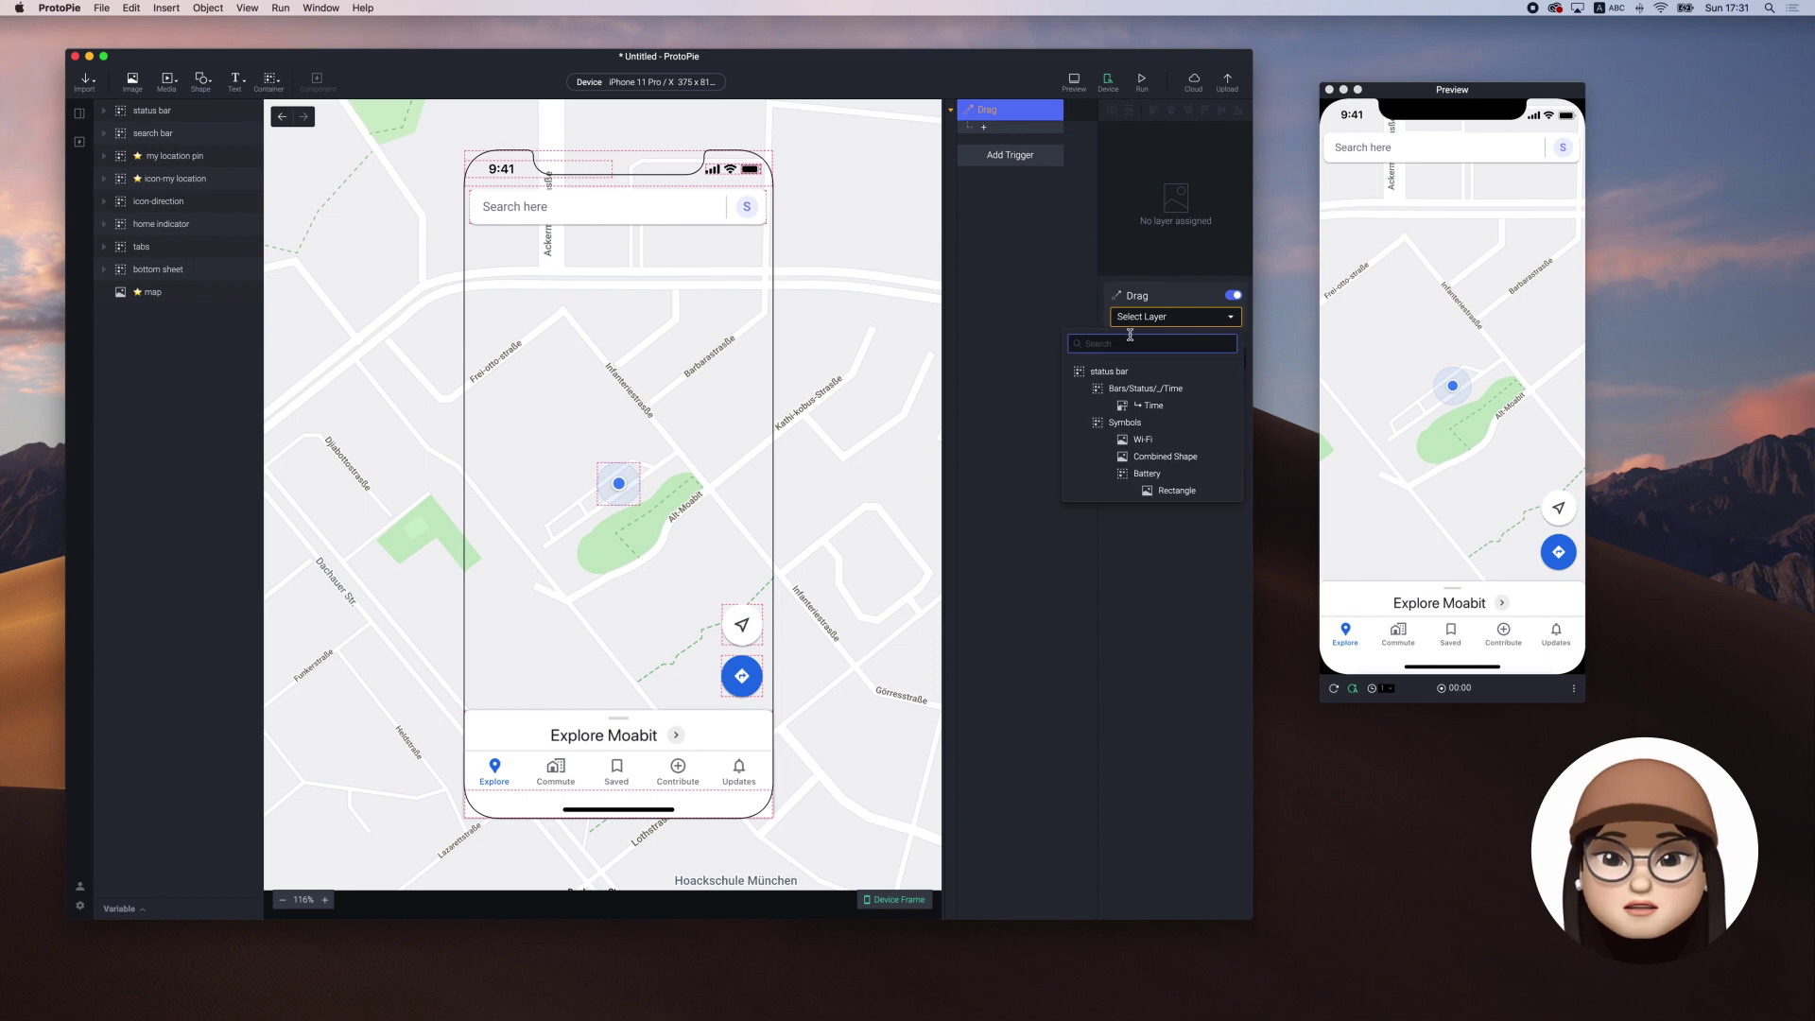
pyautogui.write('map')
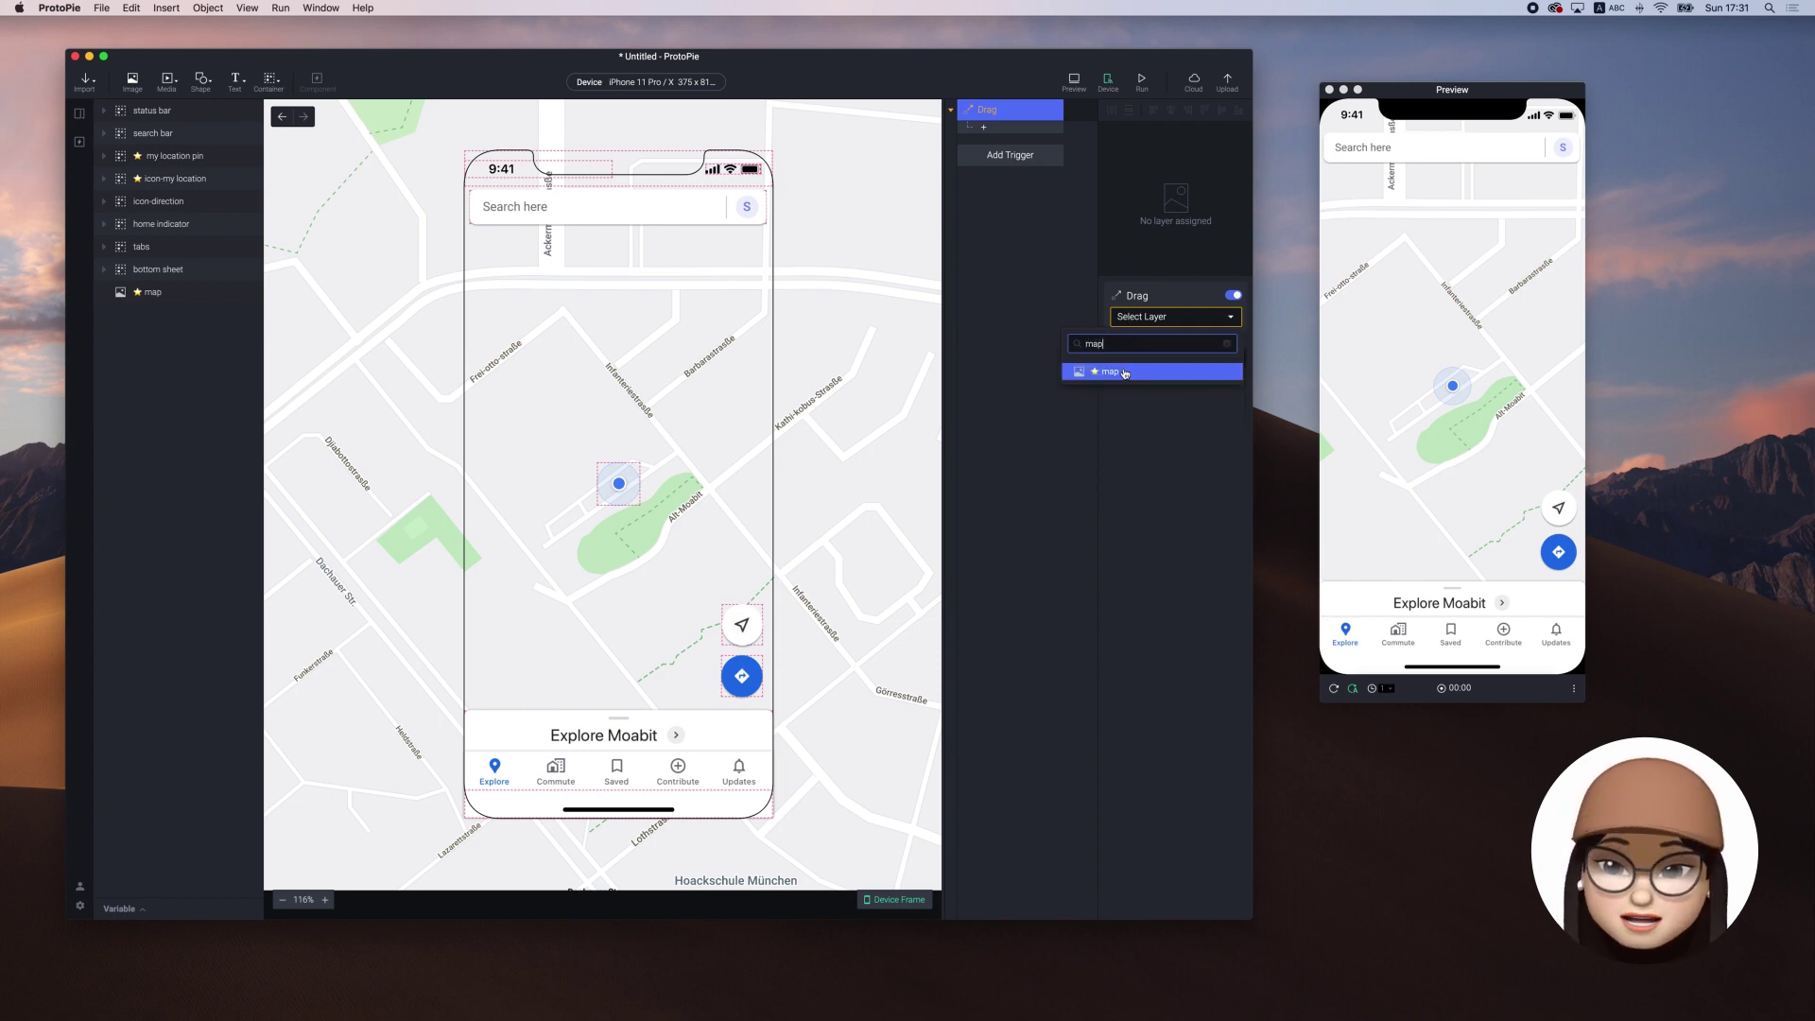
pyautogui.click(1131, 370)
pyautogui.click(983, 134)
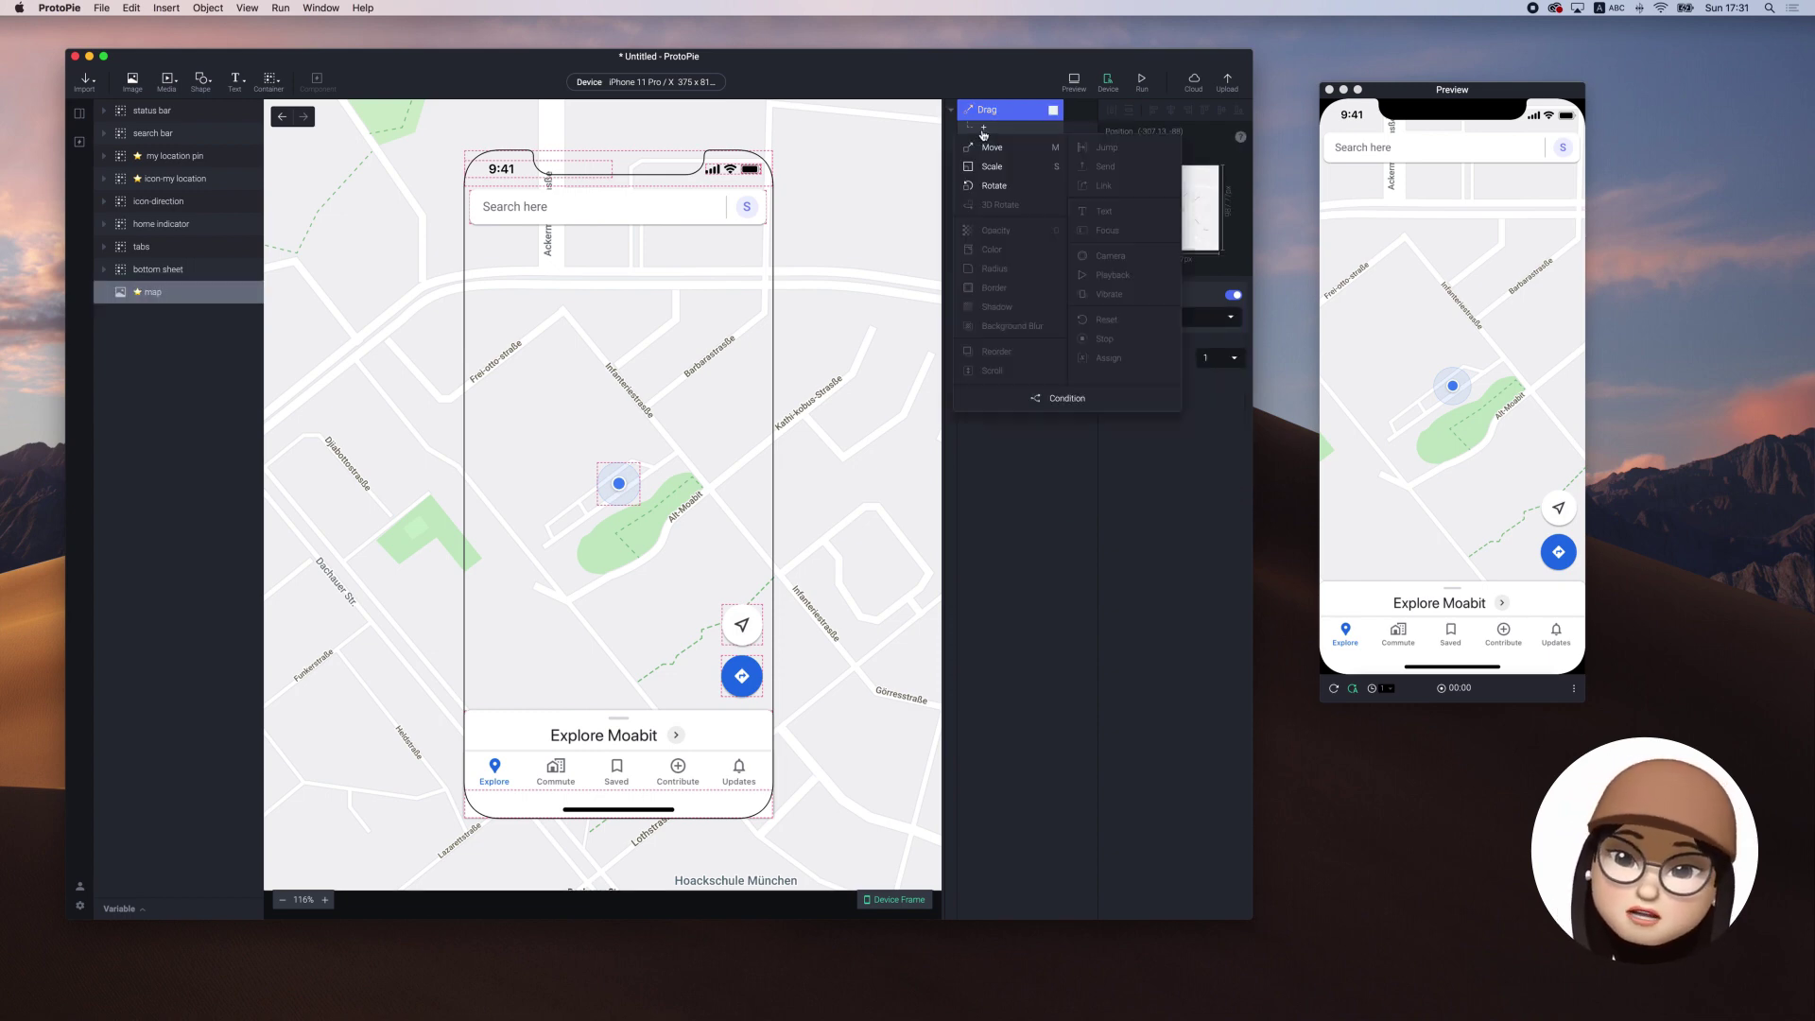
pyautogui.click(987, 154)
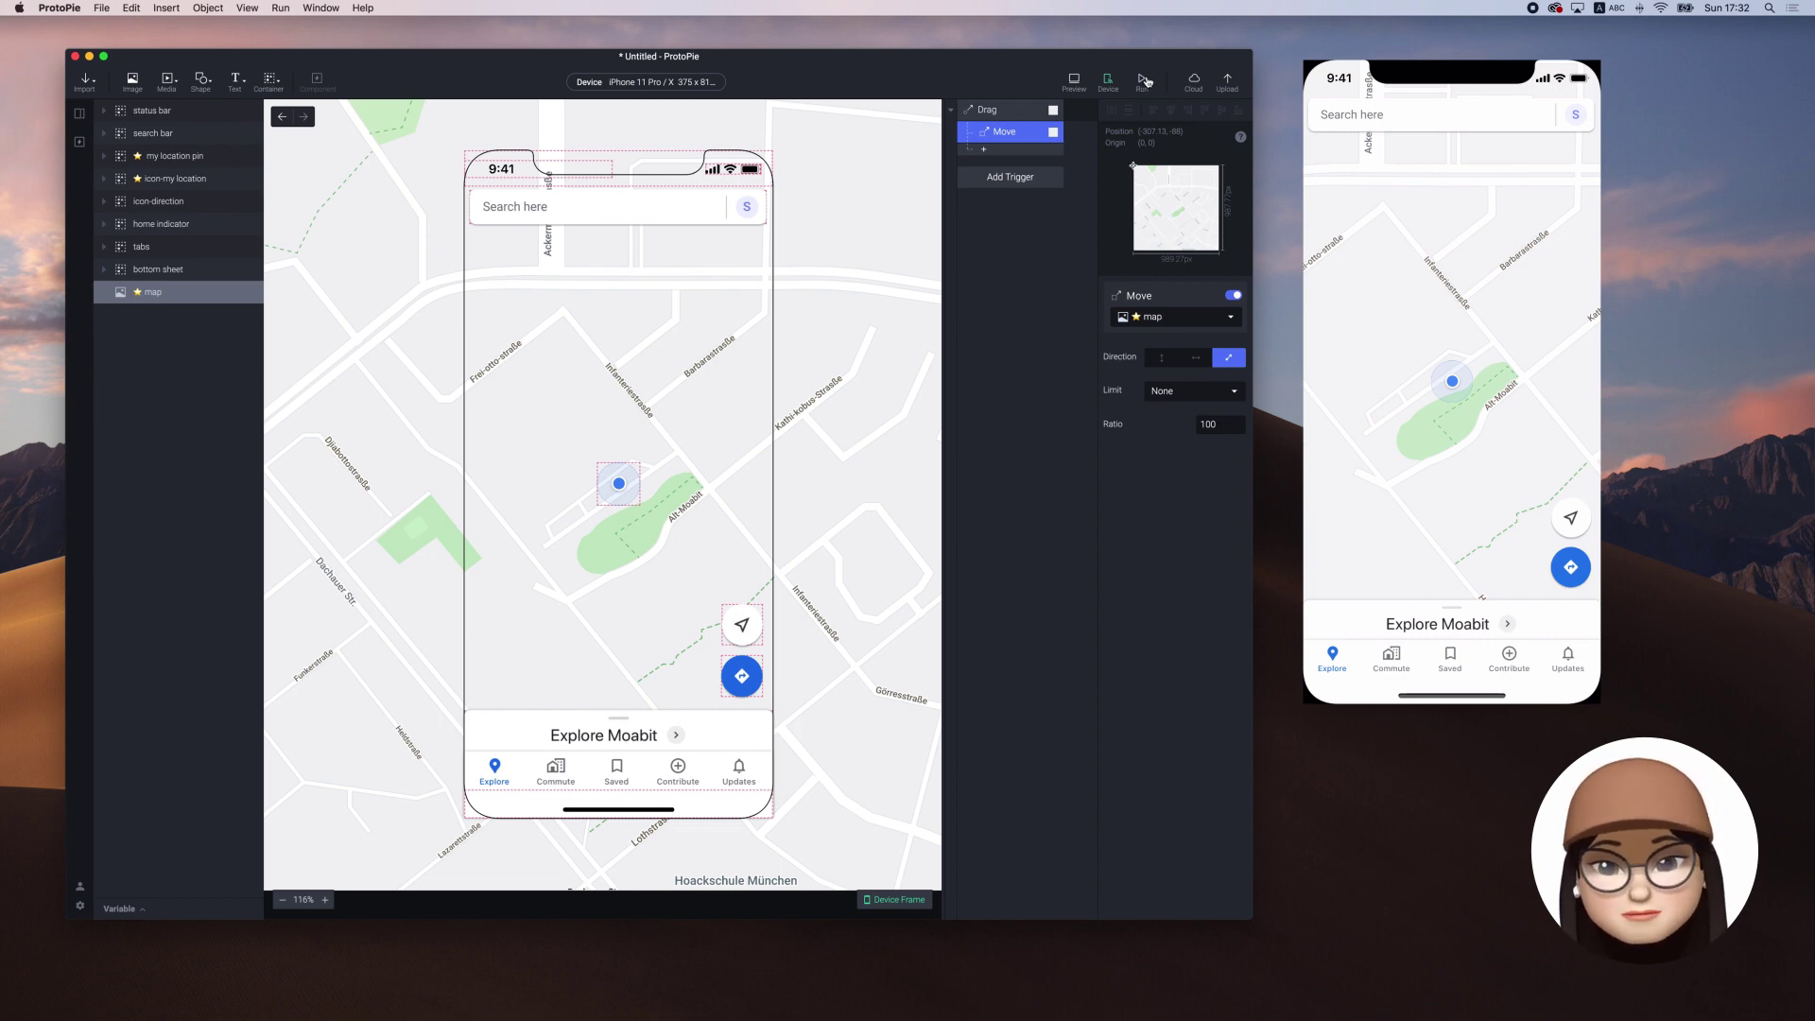
# Step: Make the my location pin pass touches to lower layers, then rerun the preview
pyautogui.click(201, 155)
pyautogui.scroll(-2, 1162, 652)
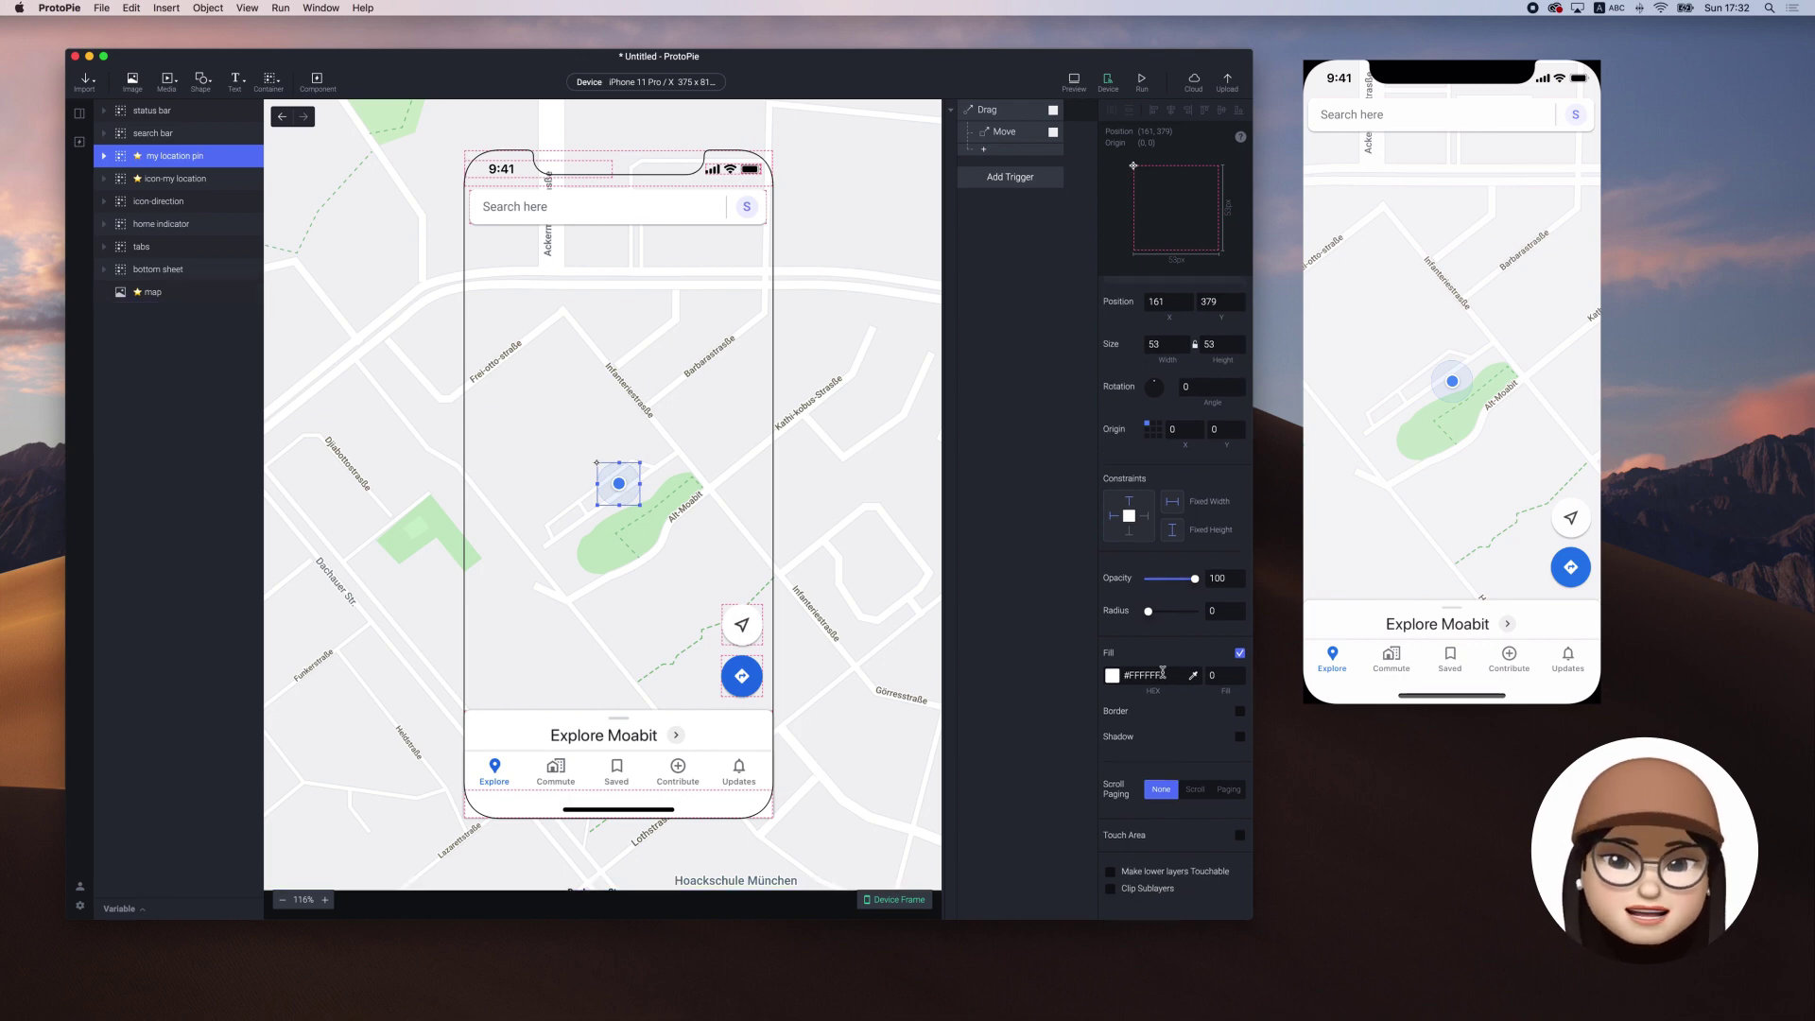
pyautogui.click(1111, 872)
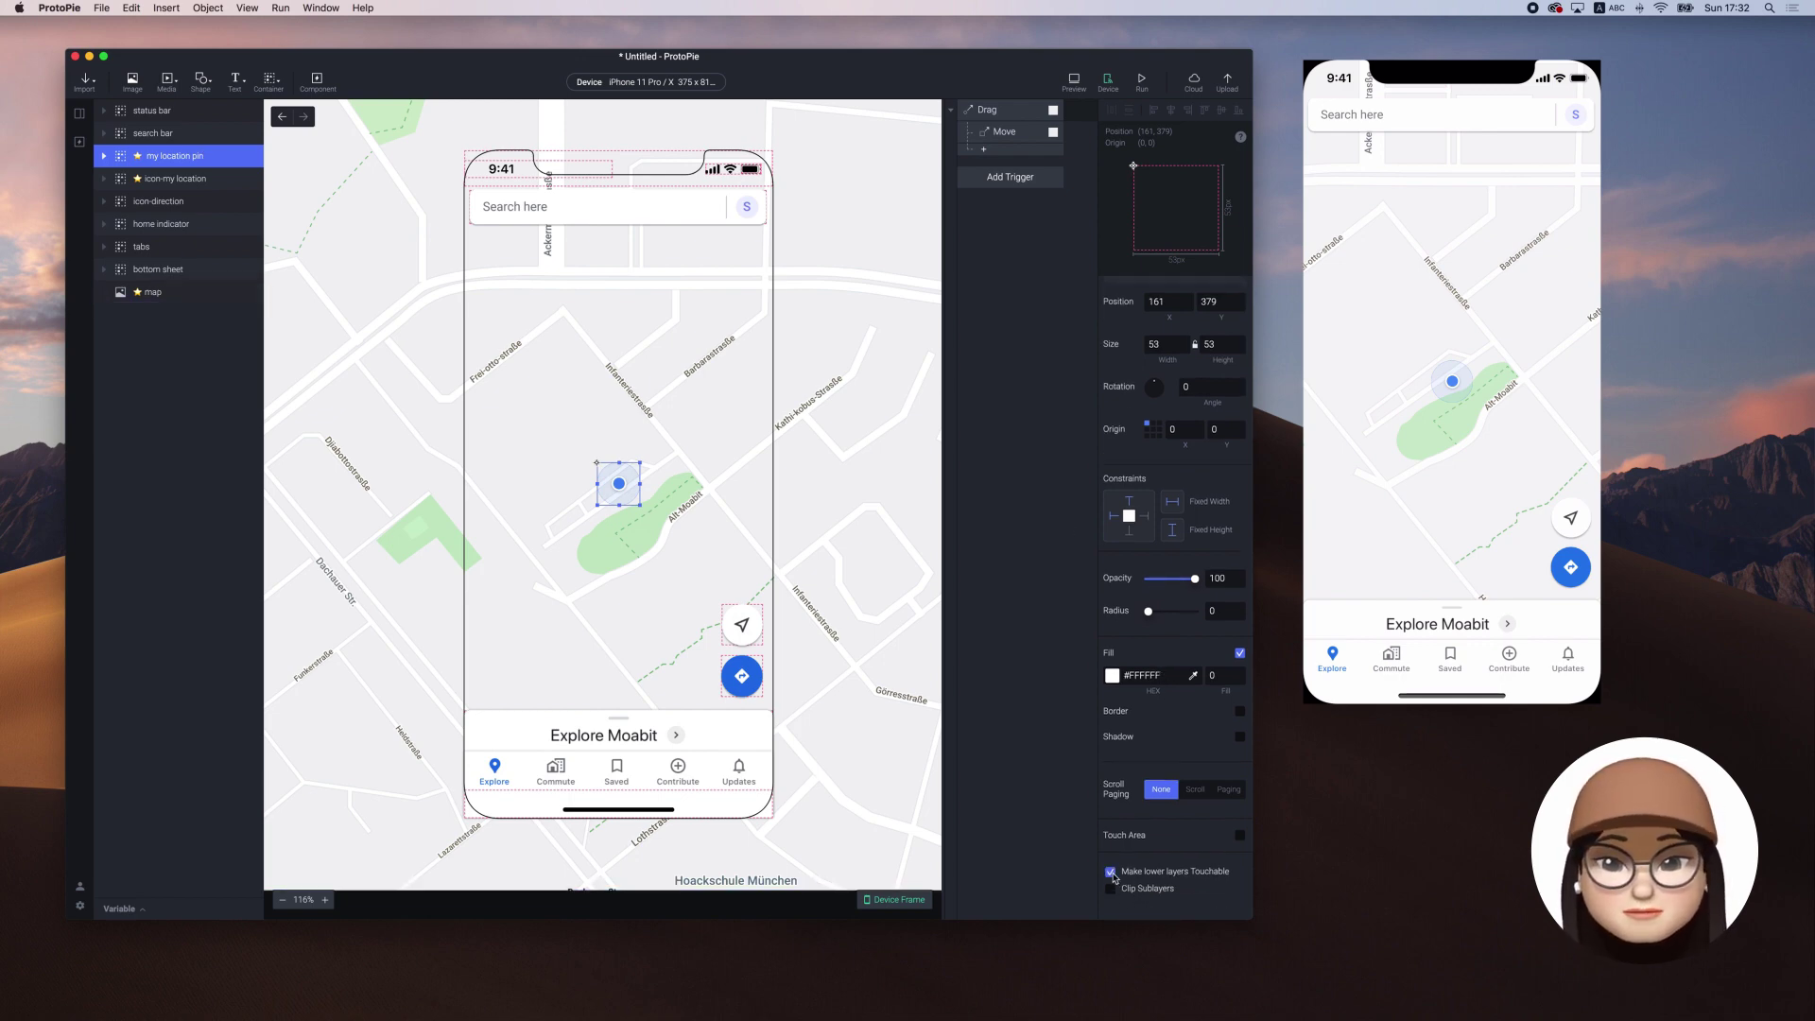
pyautogui.click(1141, 81)
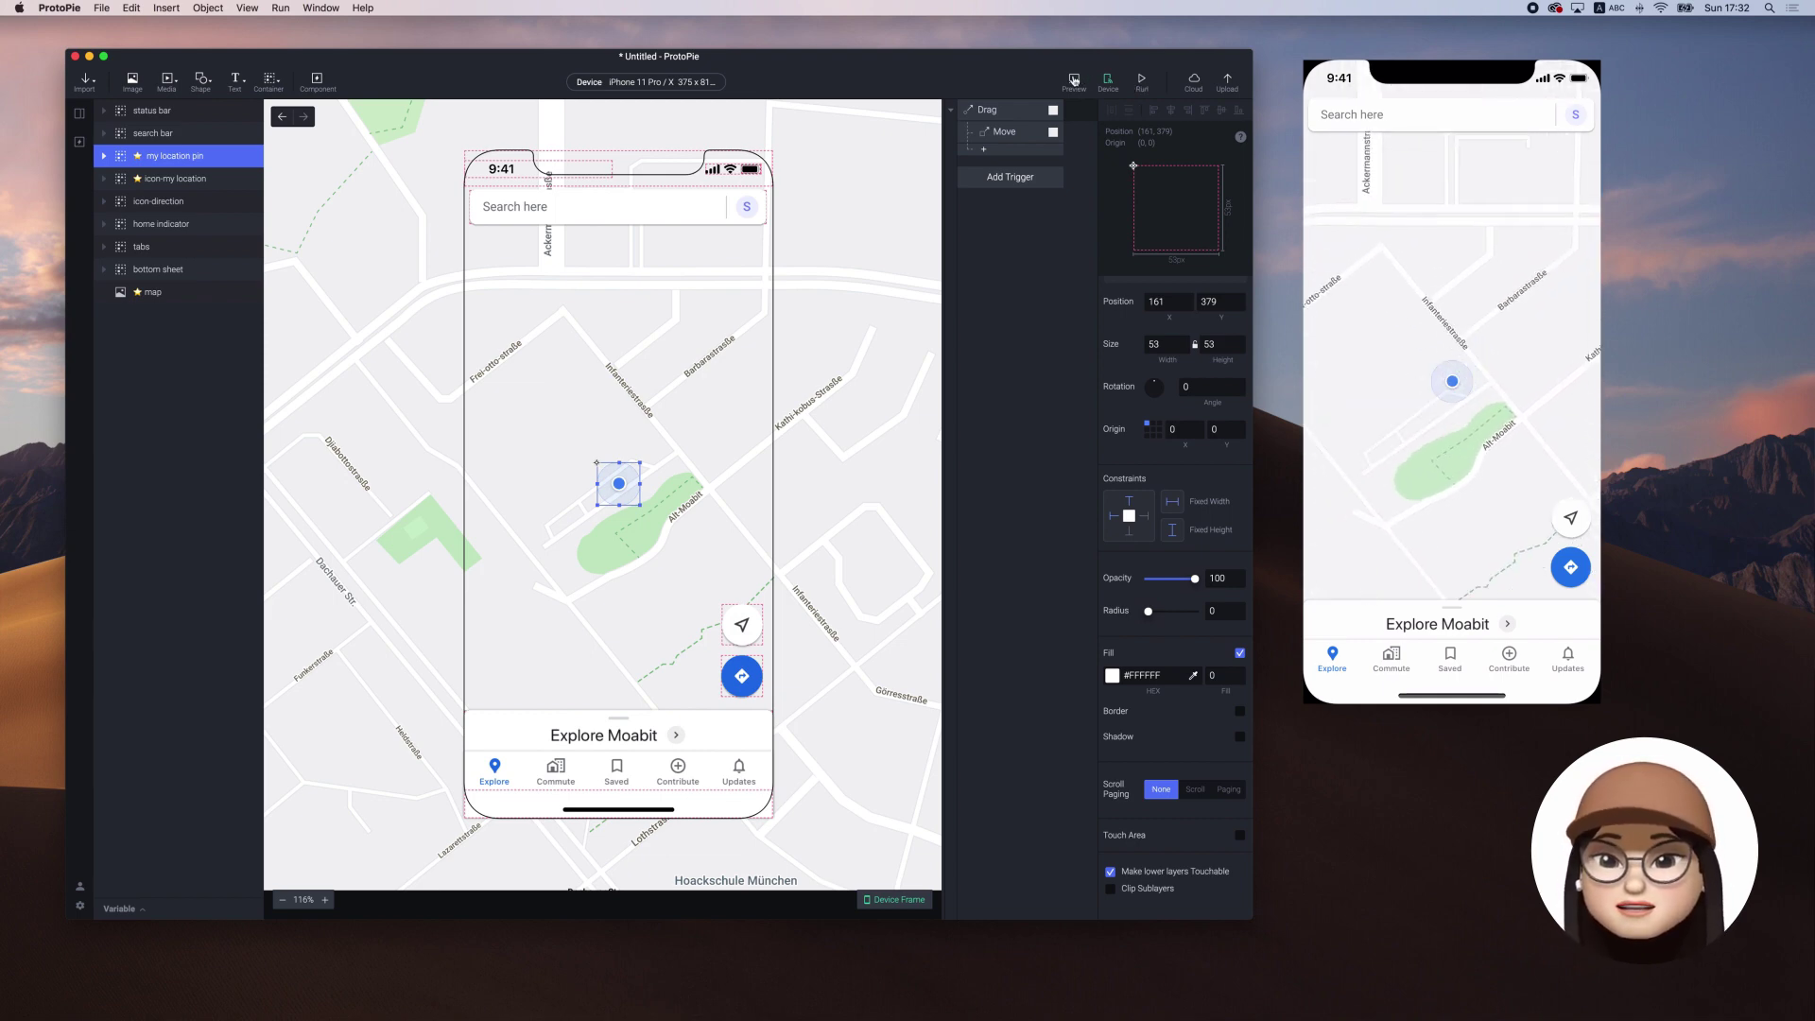
# Step: Add a second Move response under the Drag trigger for the my location pin
pyautogui.click(983, 148)
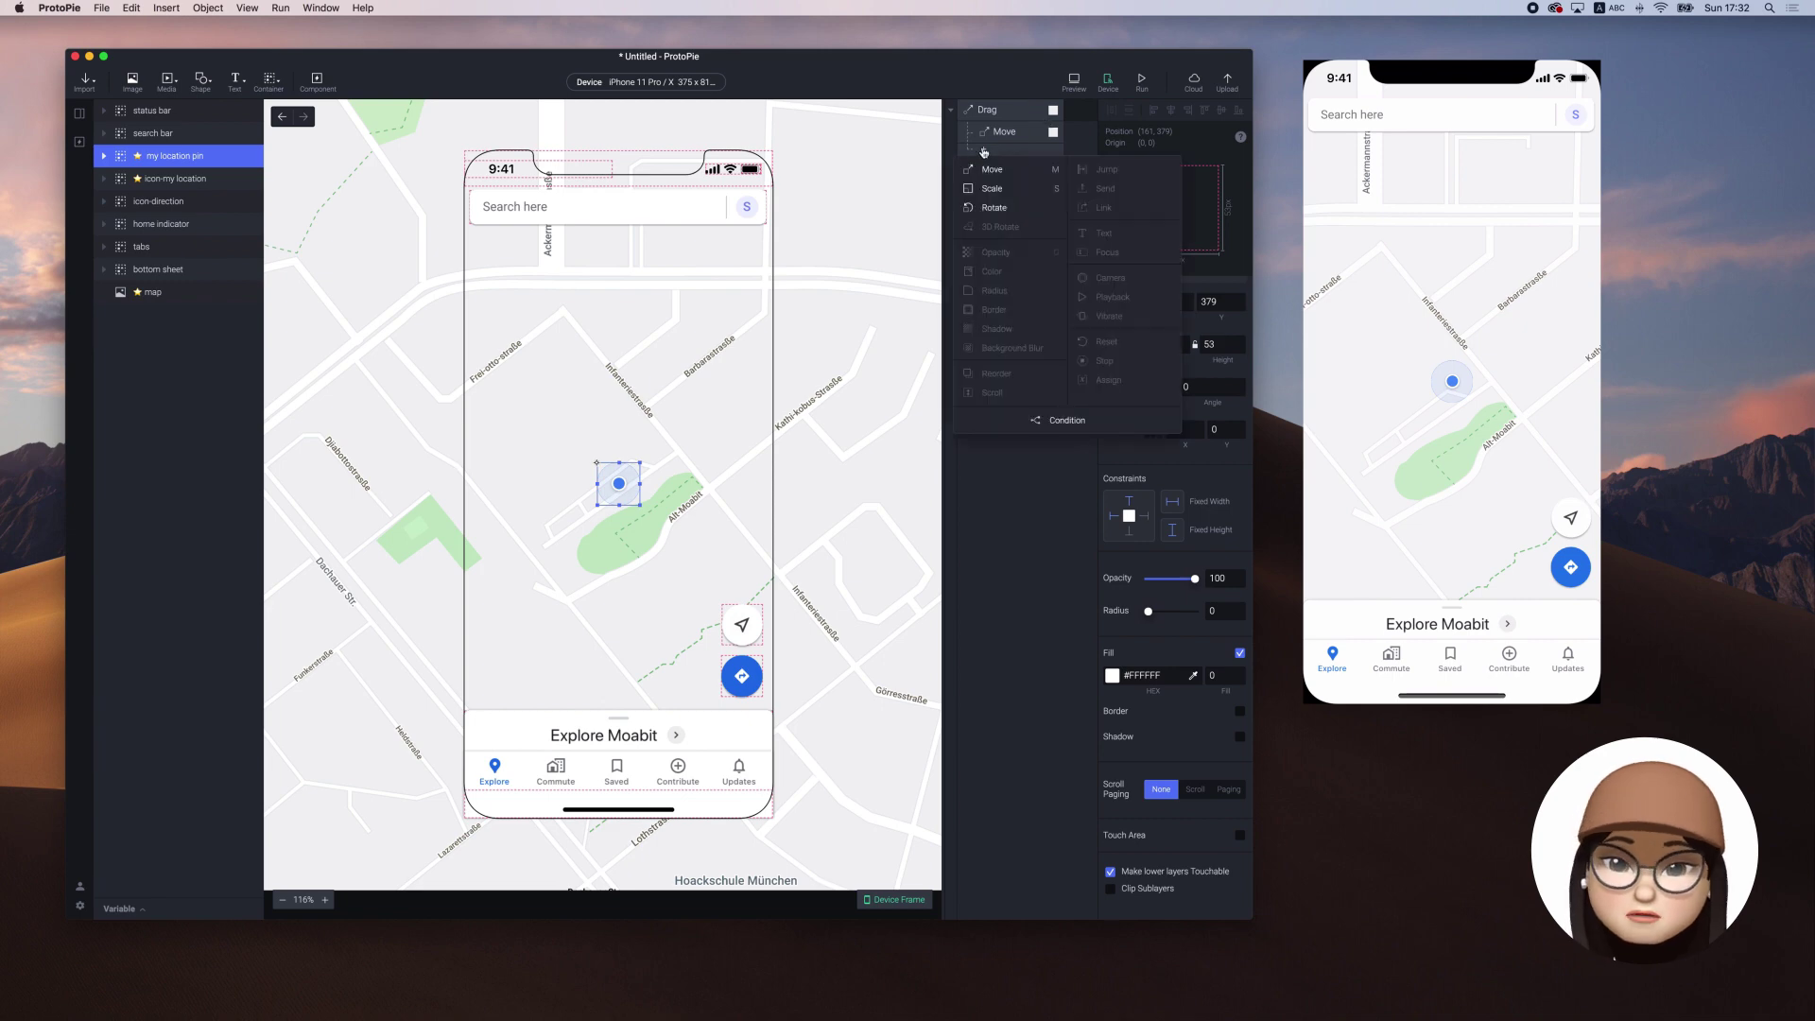
pyautogui.click(985, 168)
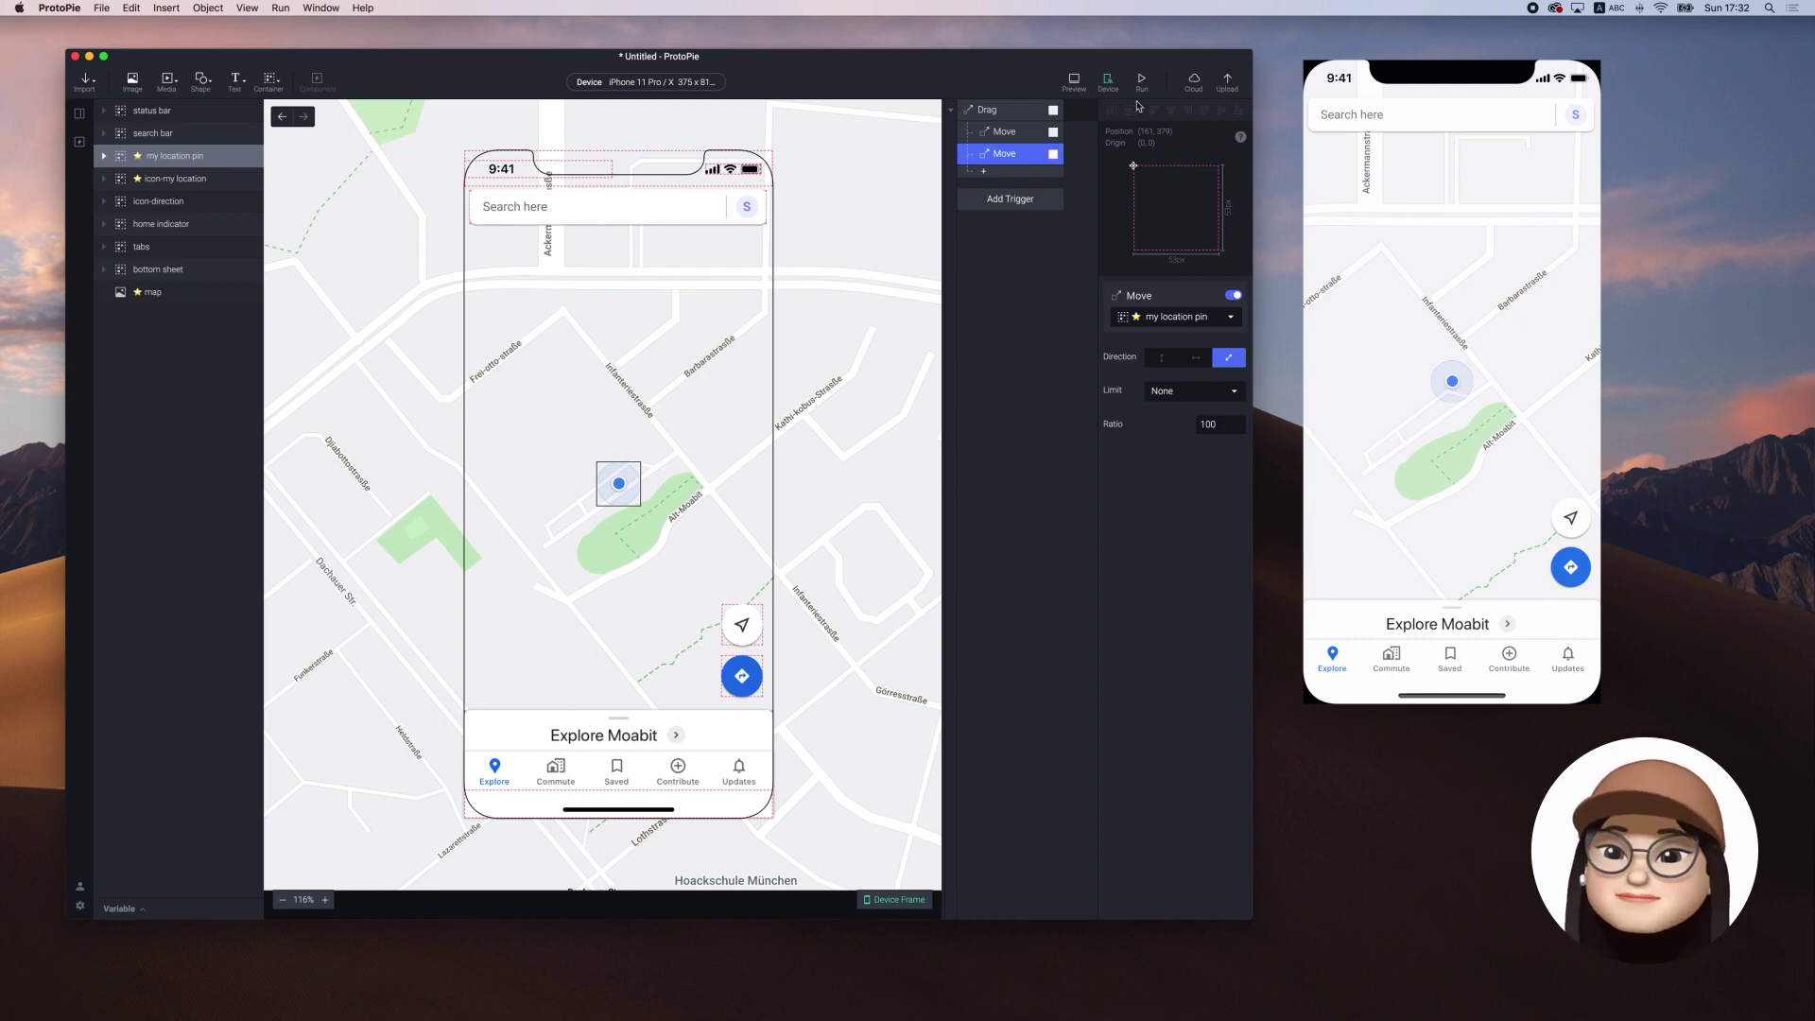
pyautogui.click(1014, 202)
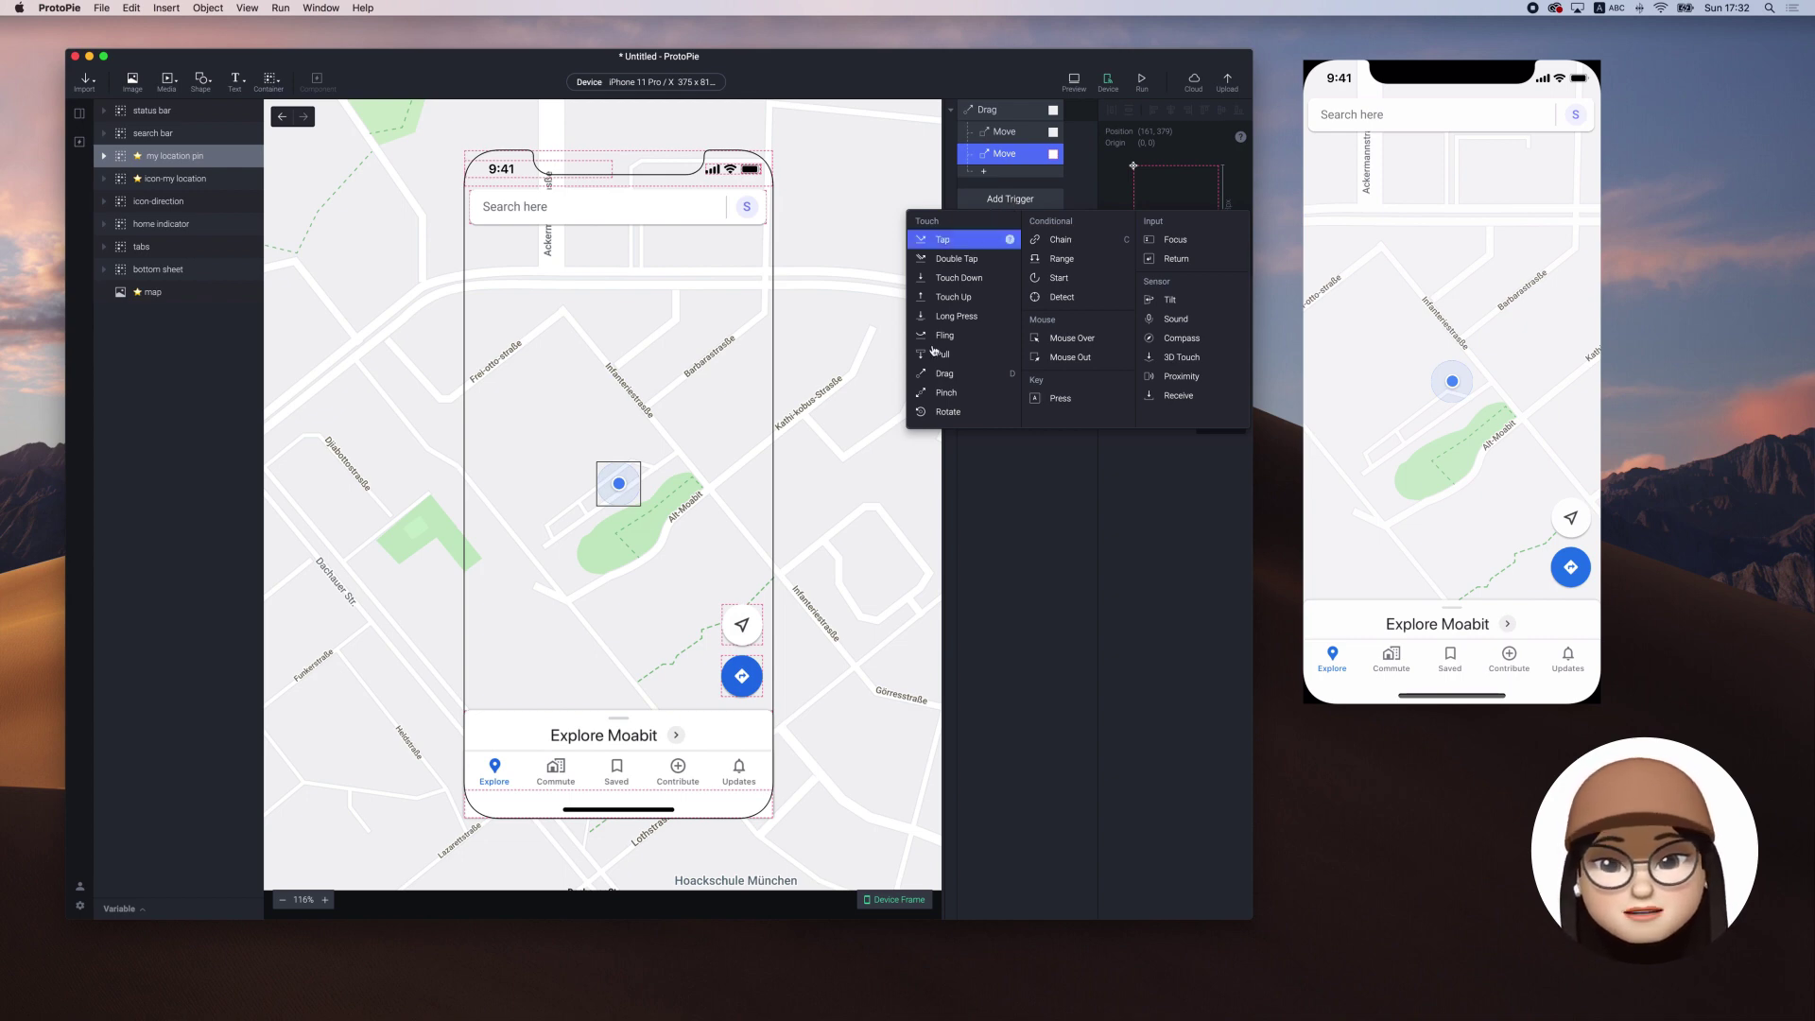
# Step: Add a Pinch trigger on the map layer with a Scale response, then rerun the preview
pyautogui.click(947, 398)
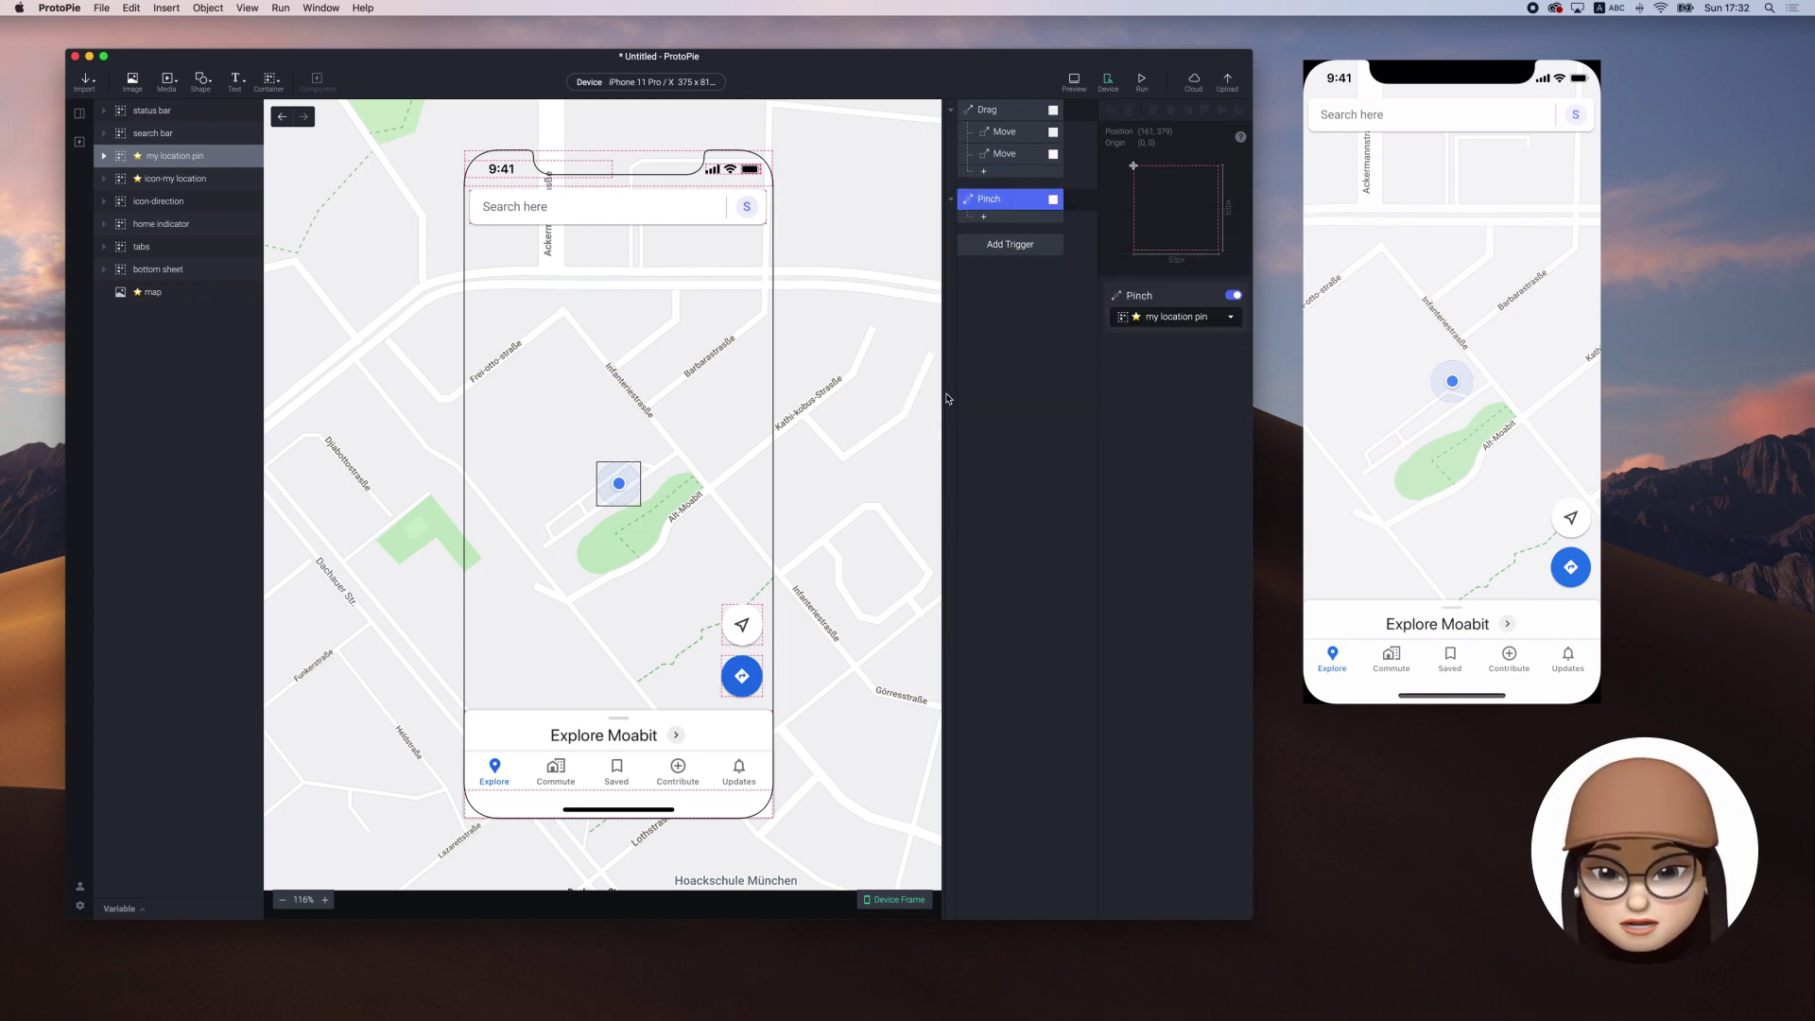
pyautogui.click(1148, 318)
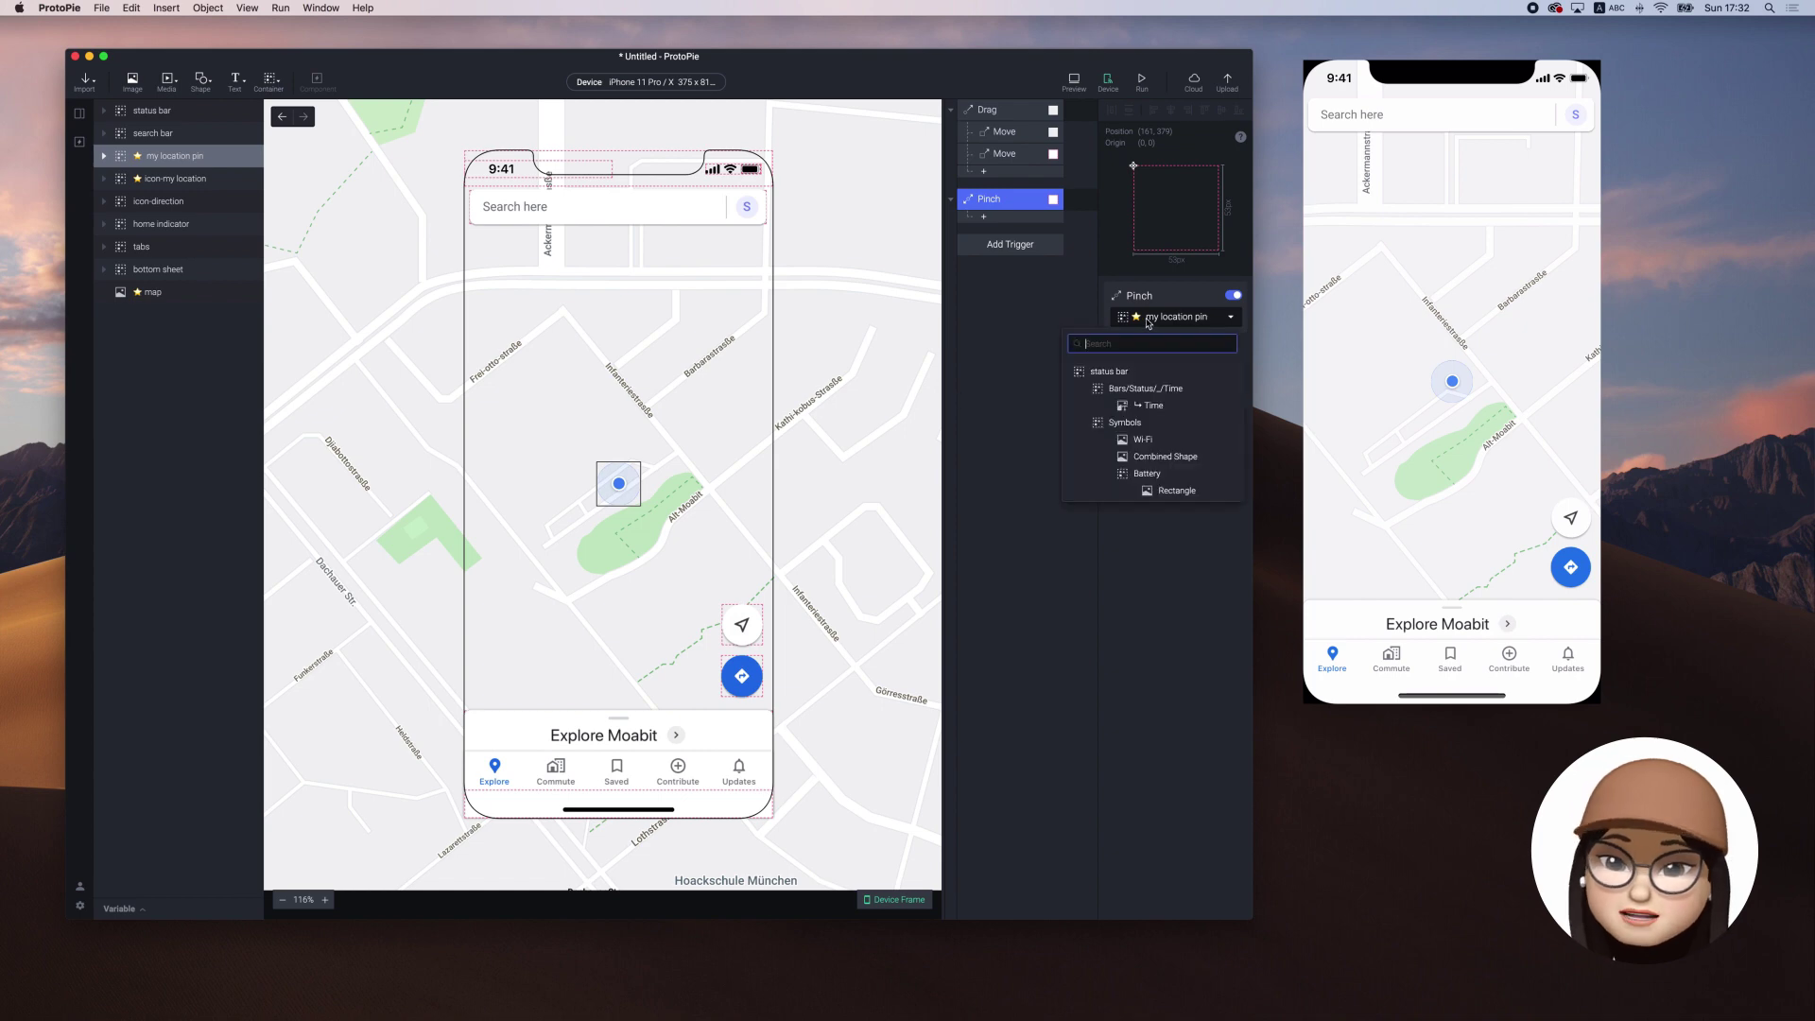
pyautogui.write('mmap')
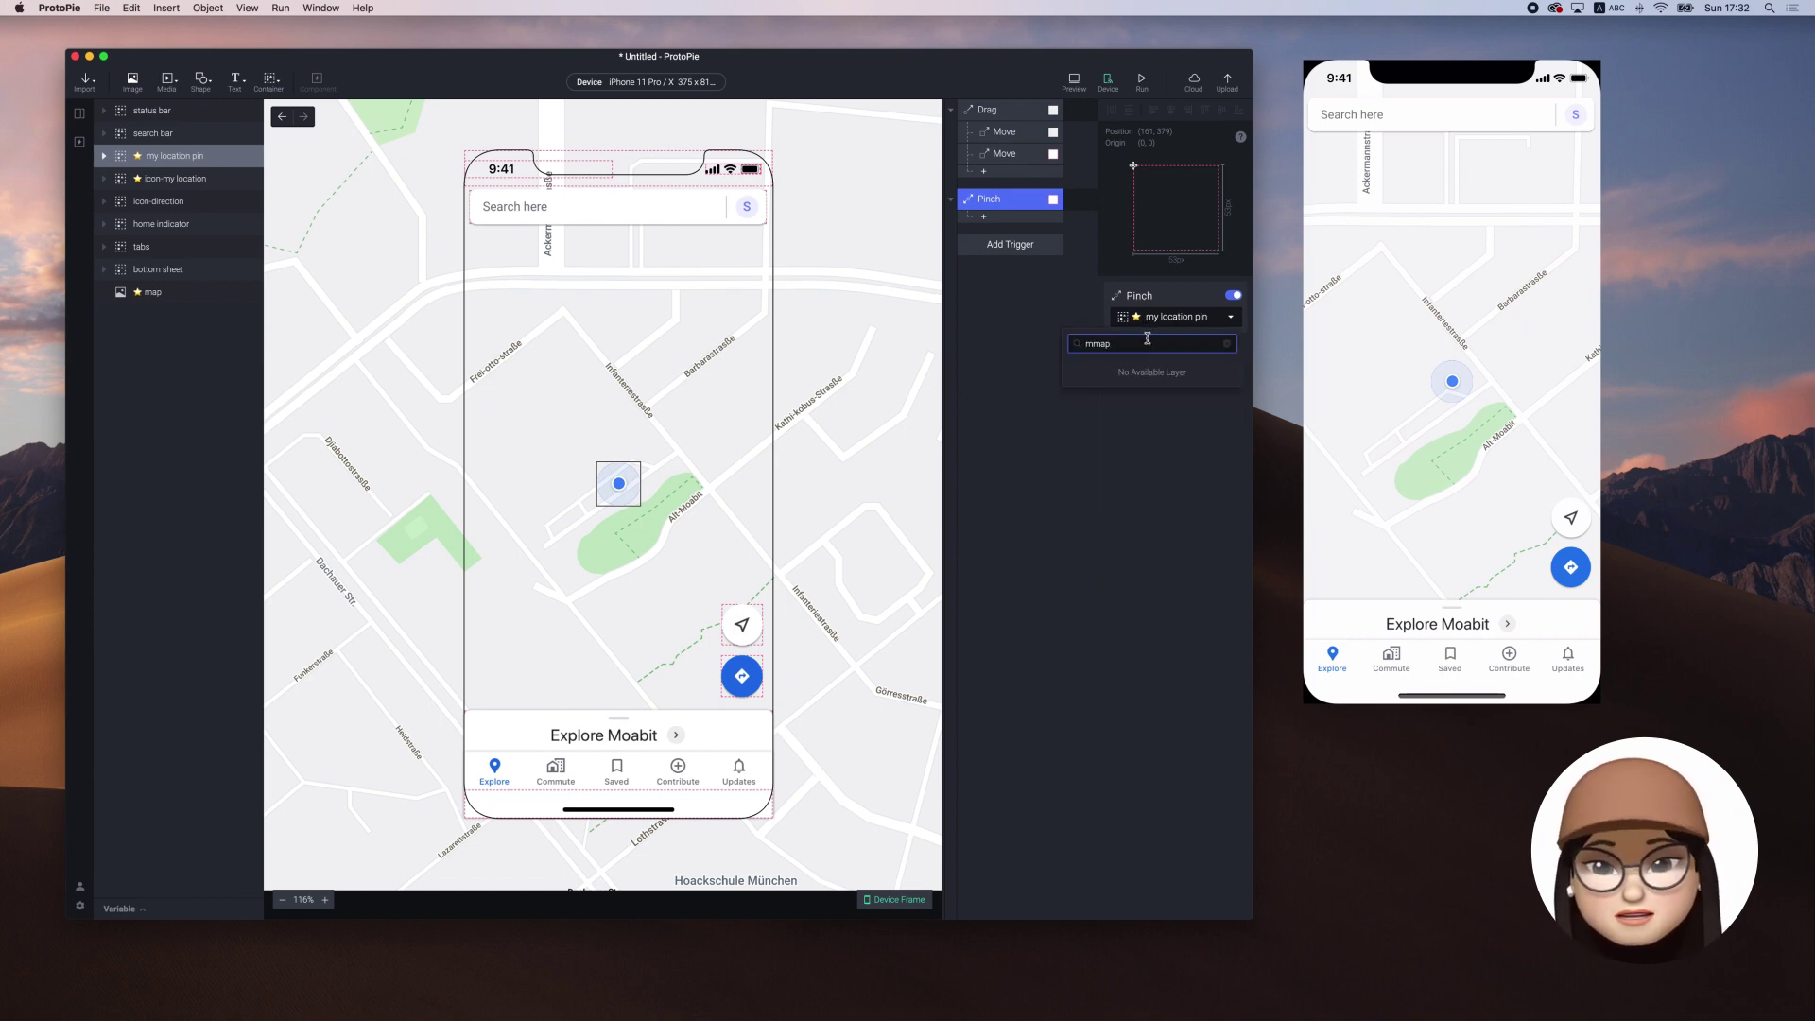
pyautogui.press('Left')
pyautogui.press('Left')
pyautogui.press('BackSpace')
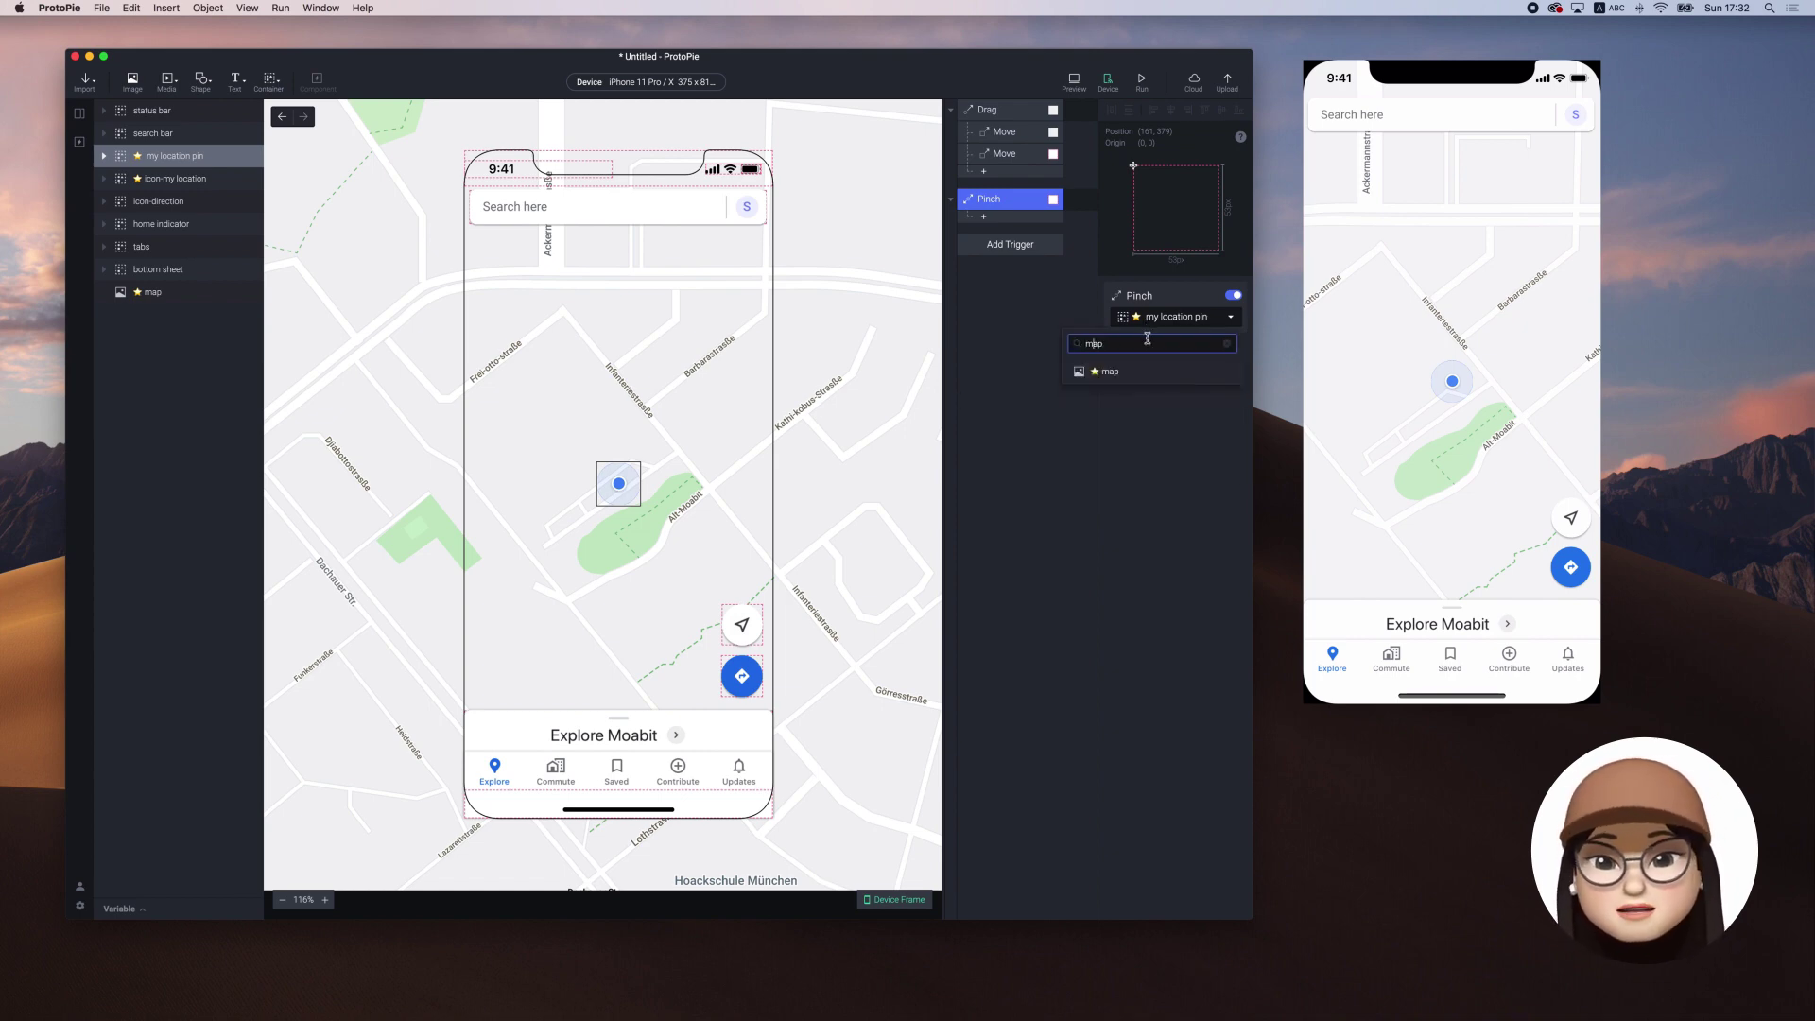
pyautogui.click(1106, 371)
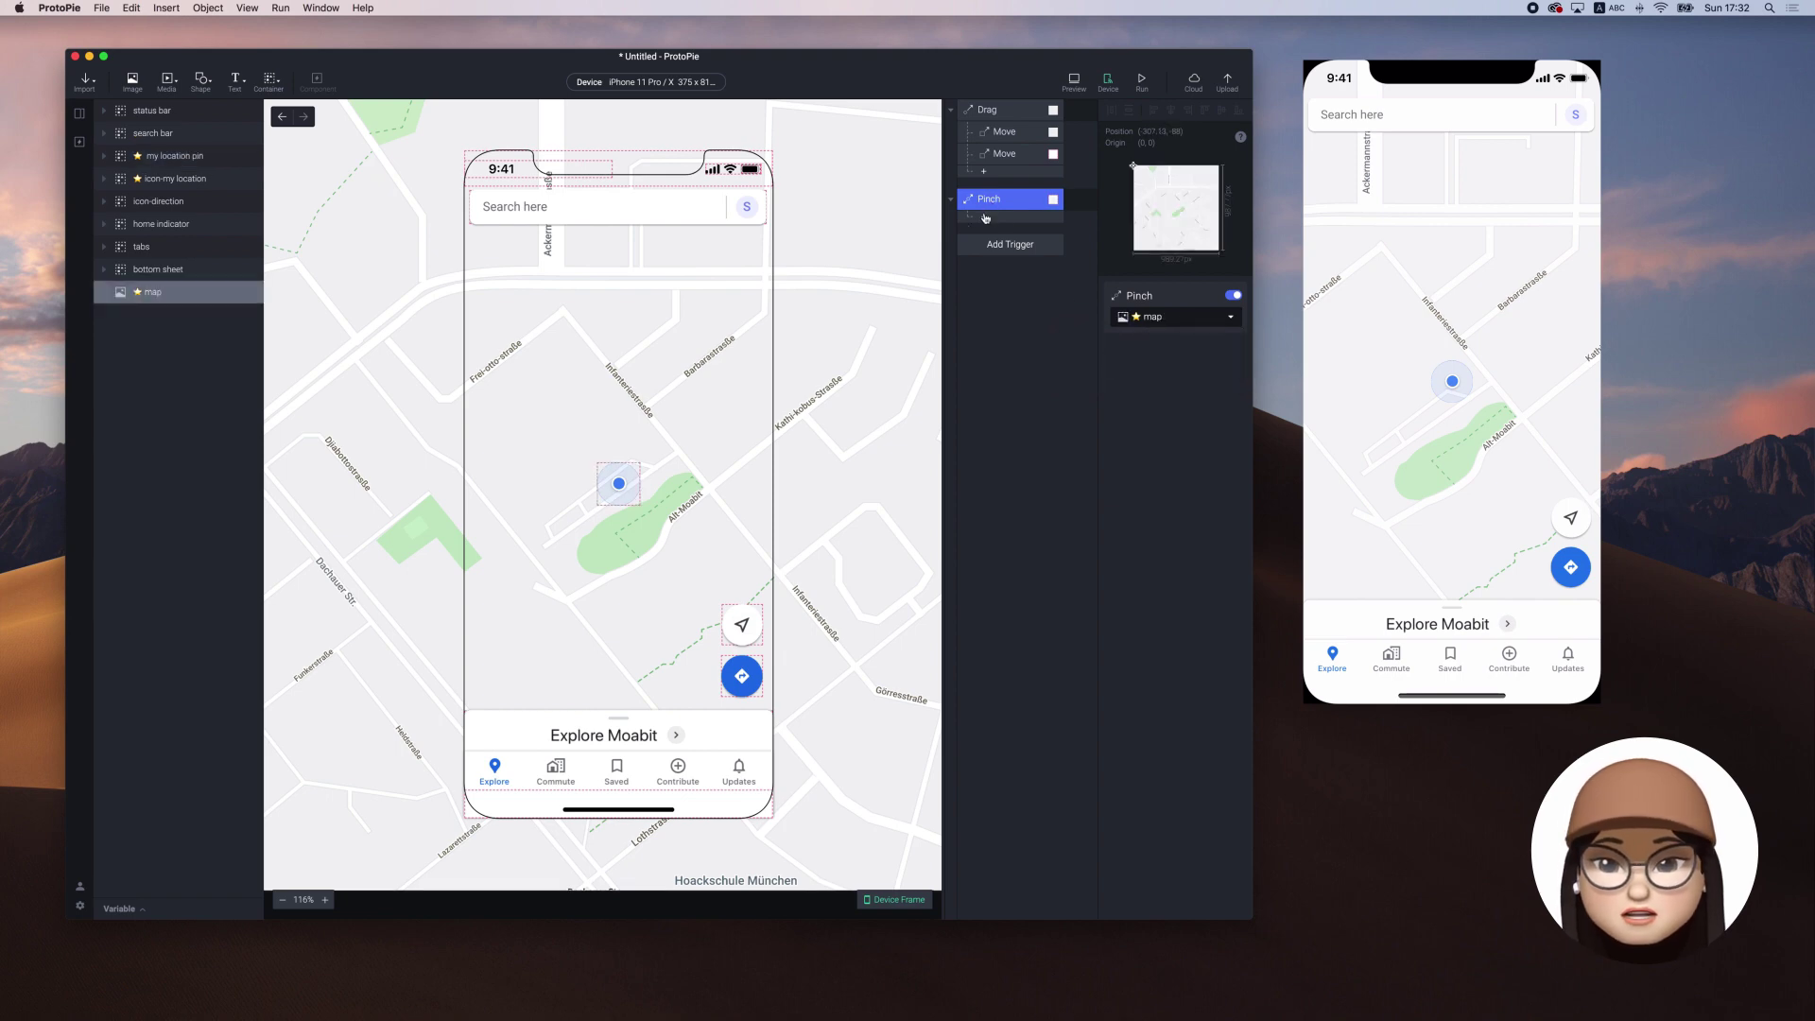
pyautogui.click(983, 217)
pyautogui.click(990, 255)
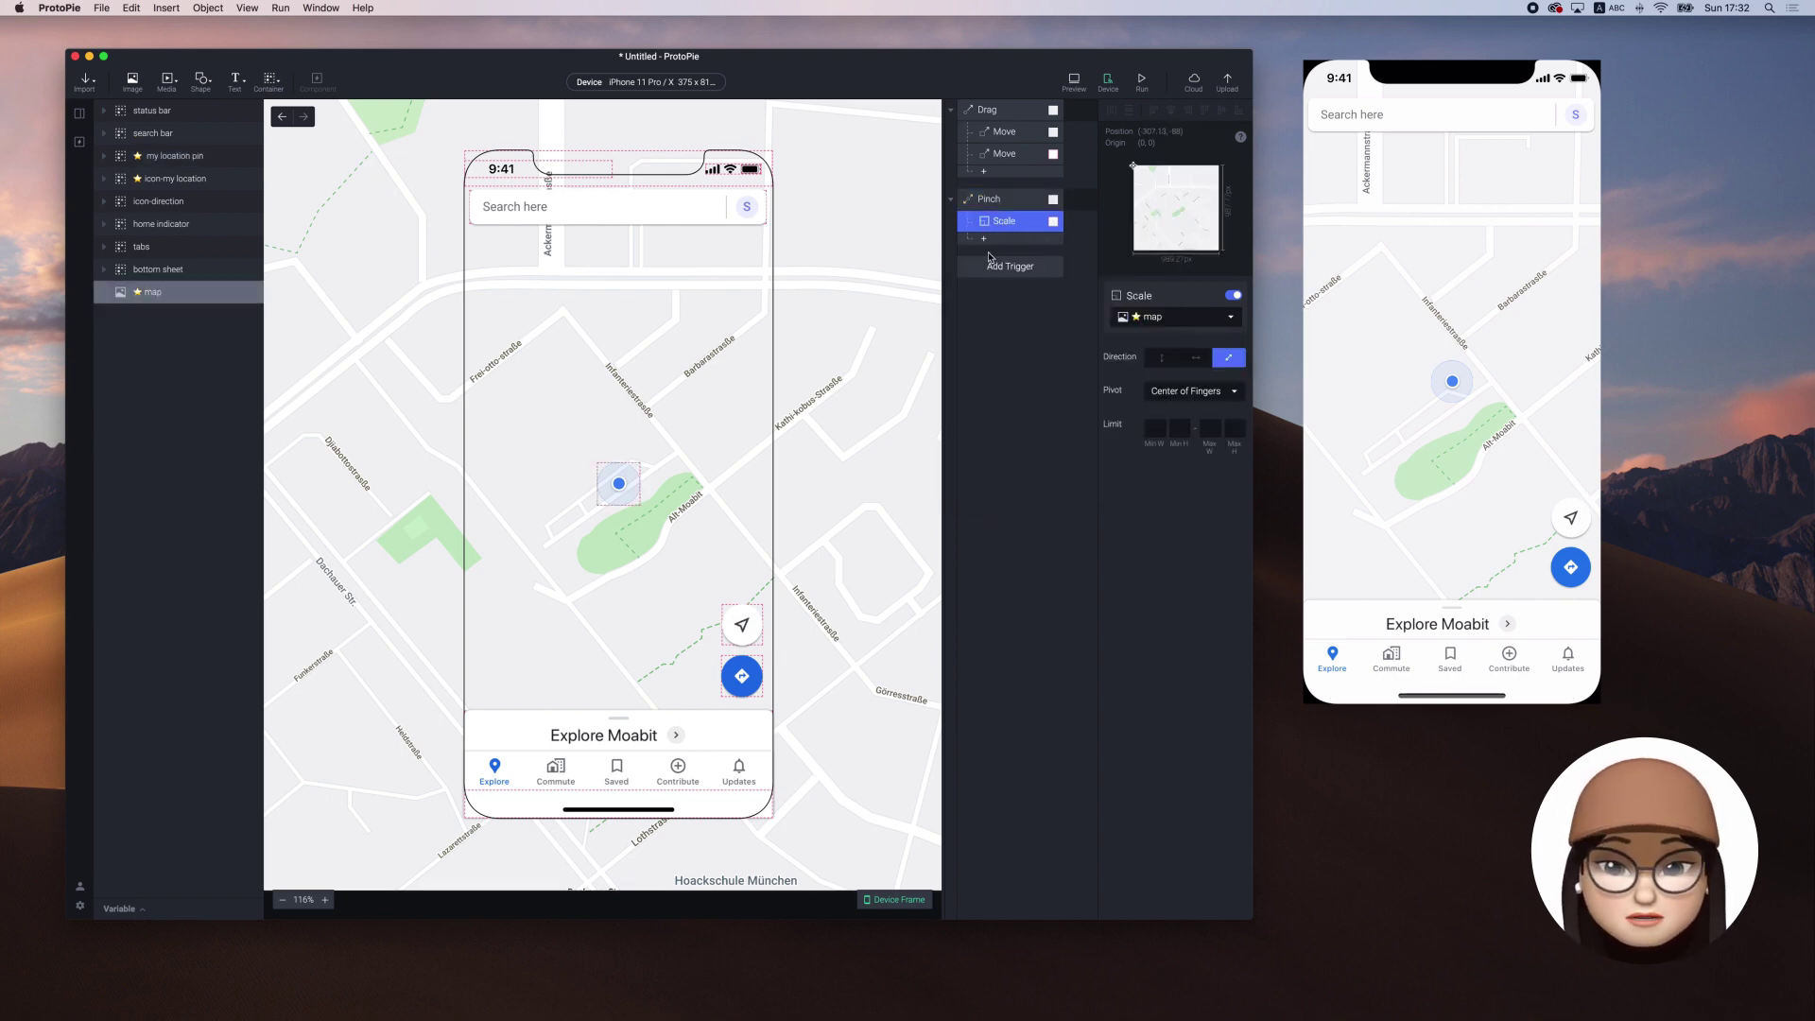
pyautogui.click(1147, 81)
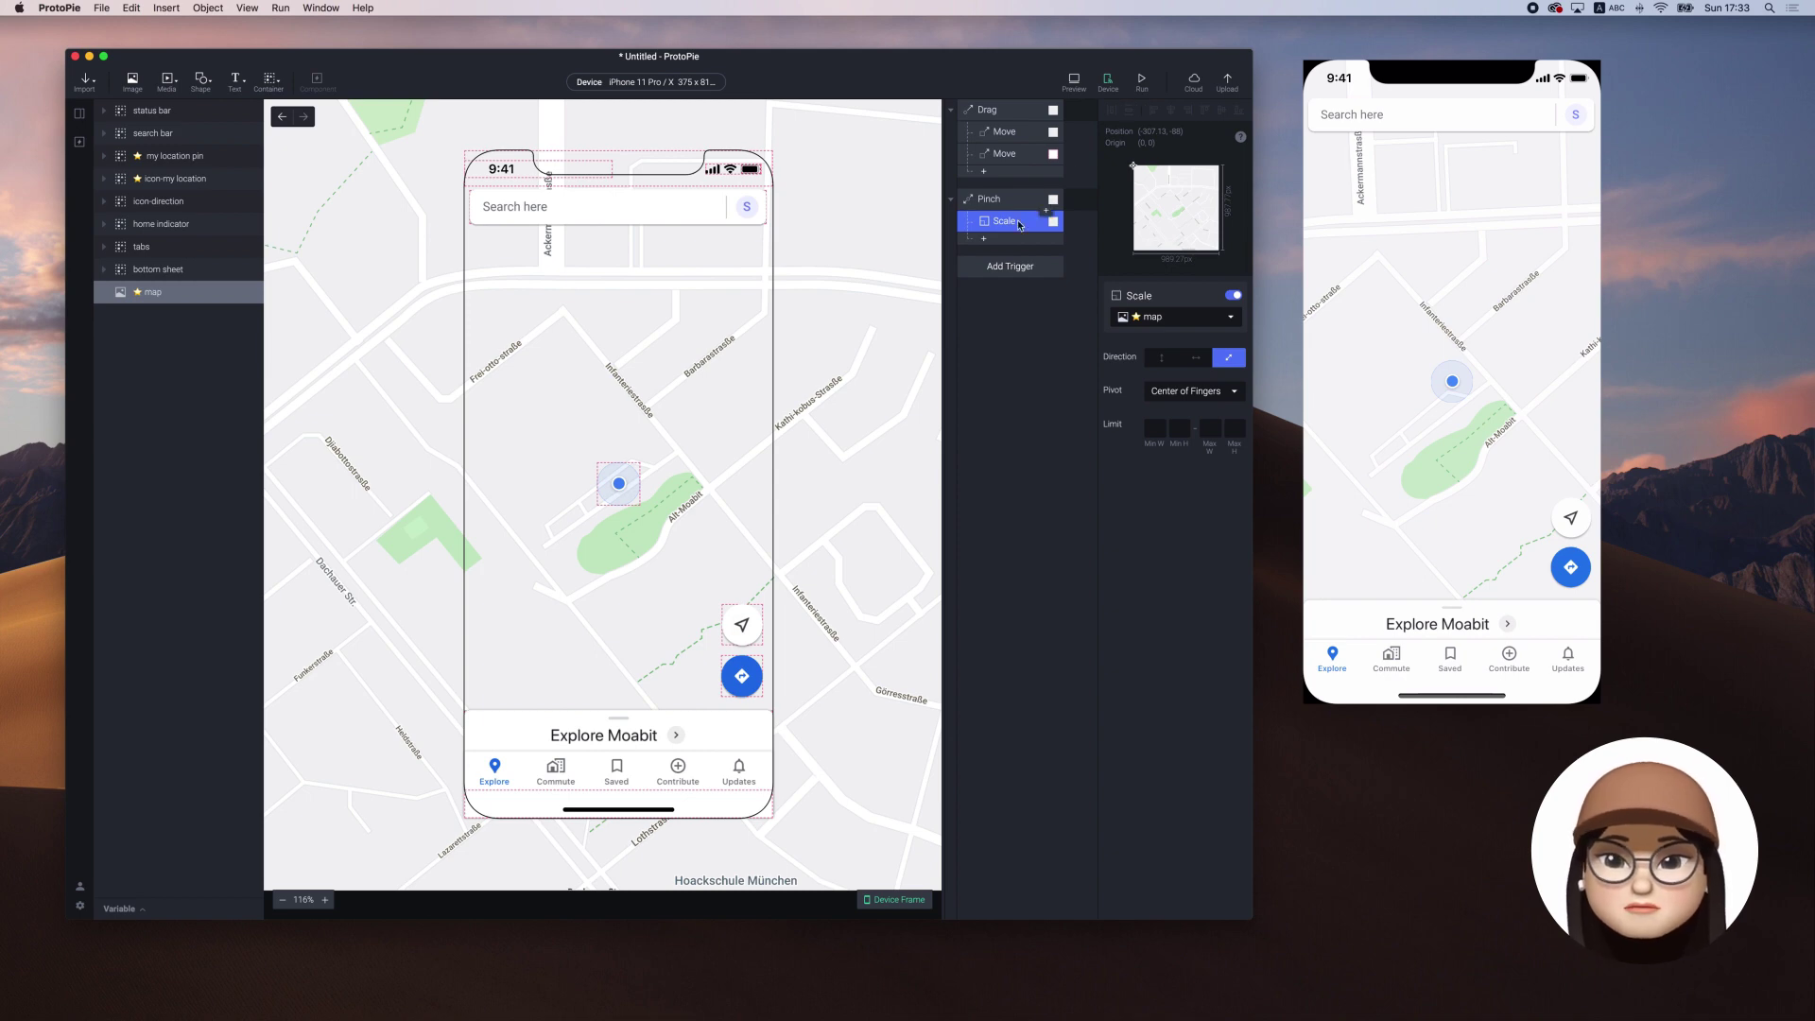
# Step: Add a Rotate trigger with a Rotate response pivoting at the fingers' centre, then rerun
pyautogui.click(1009, 268)
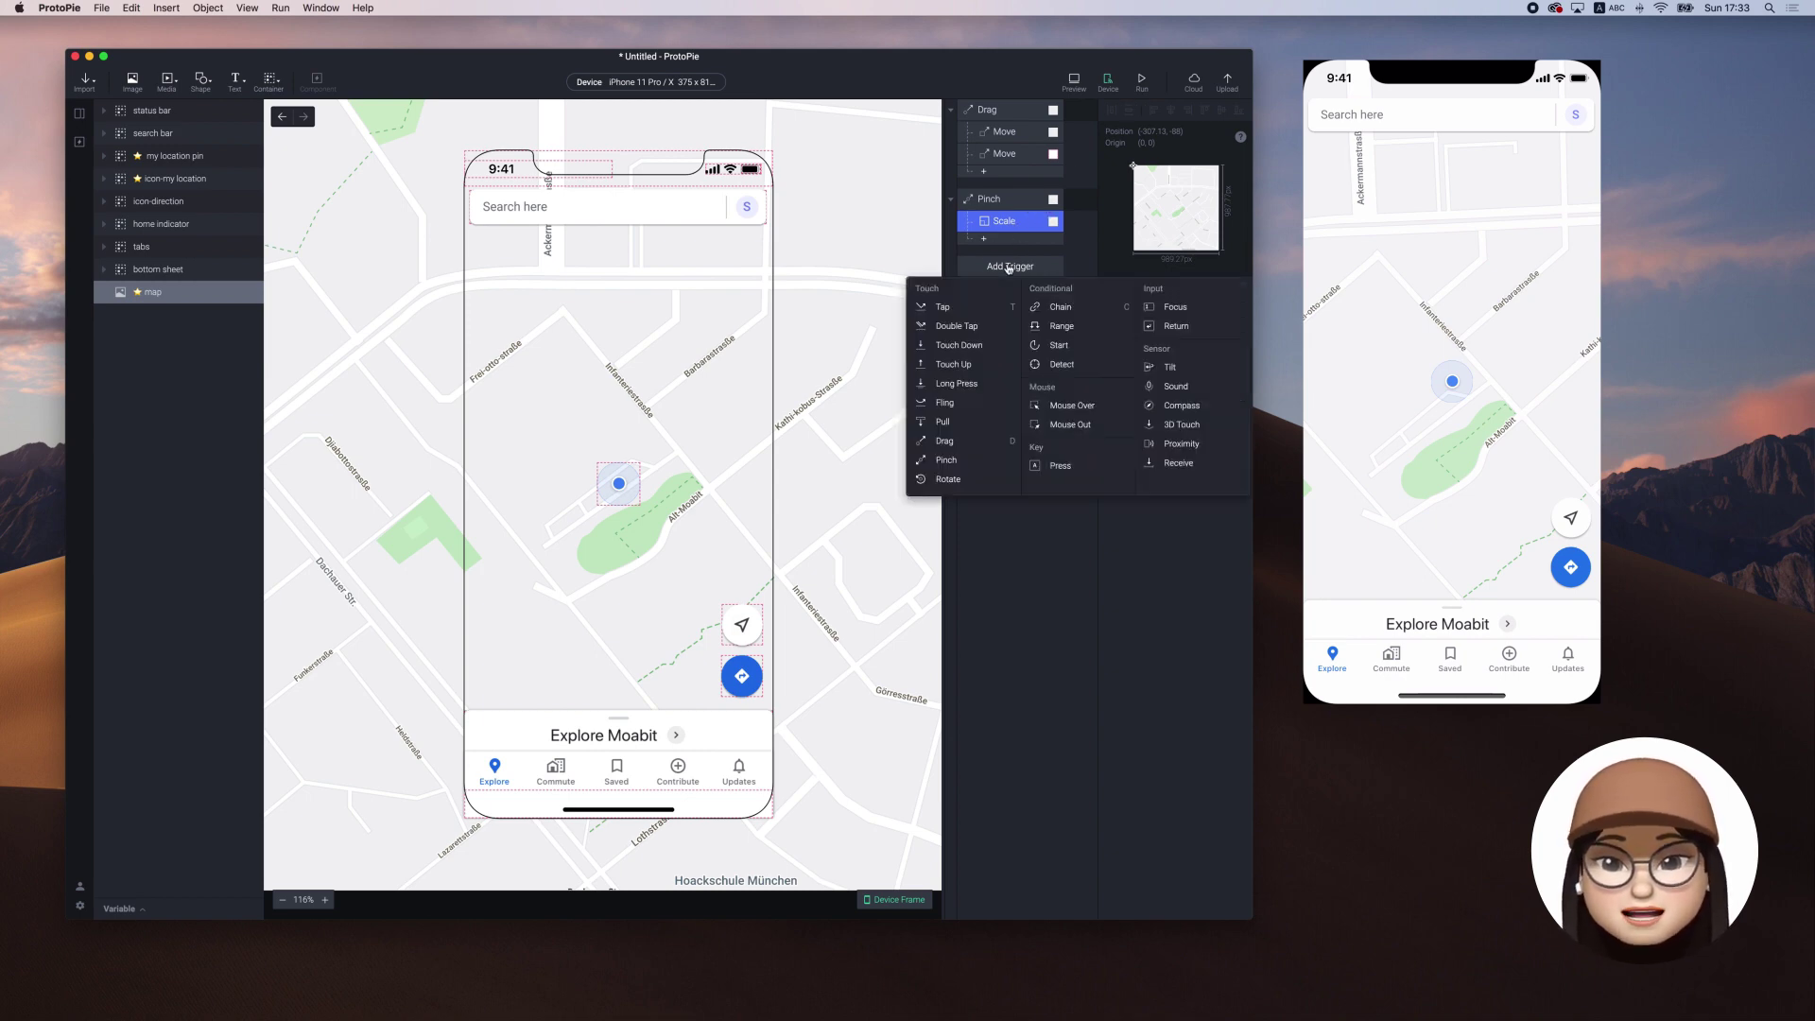
pyautogui.click(954, 480)
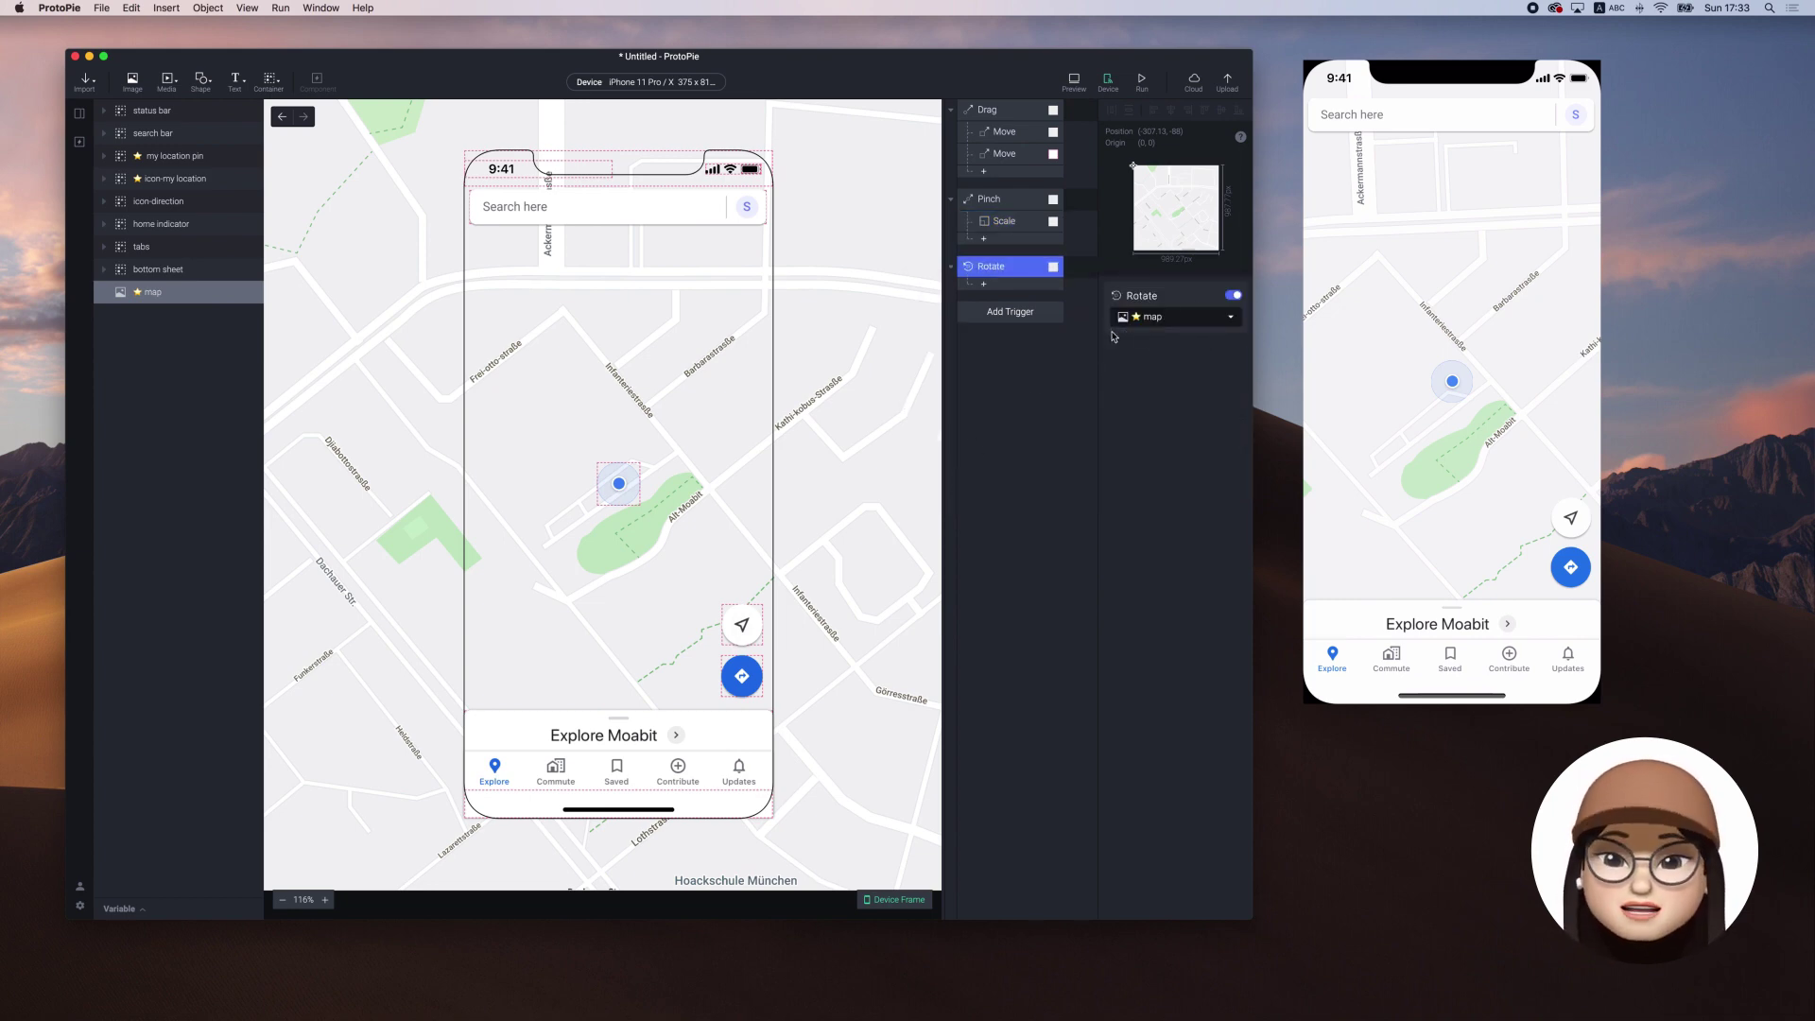
pyautogui.click(1002, 285)
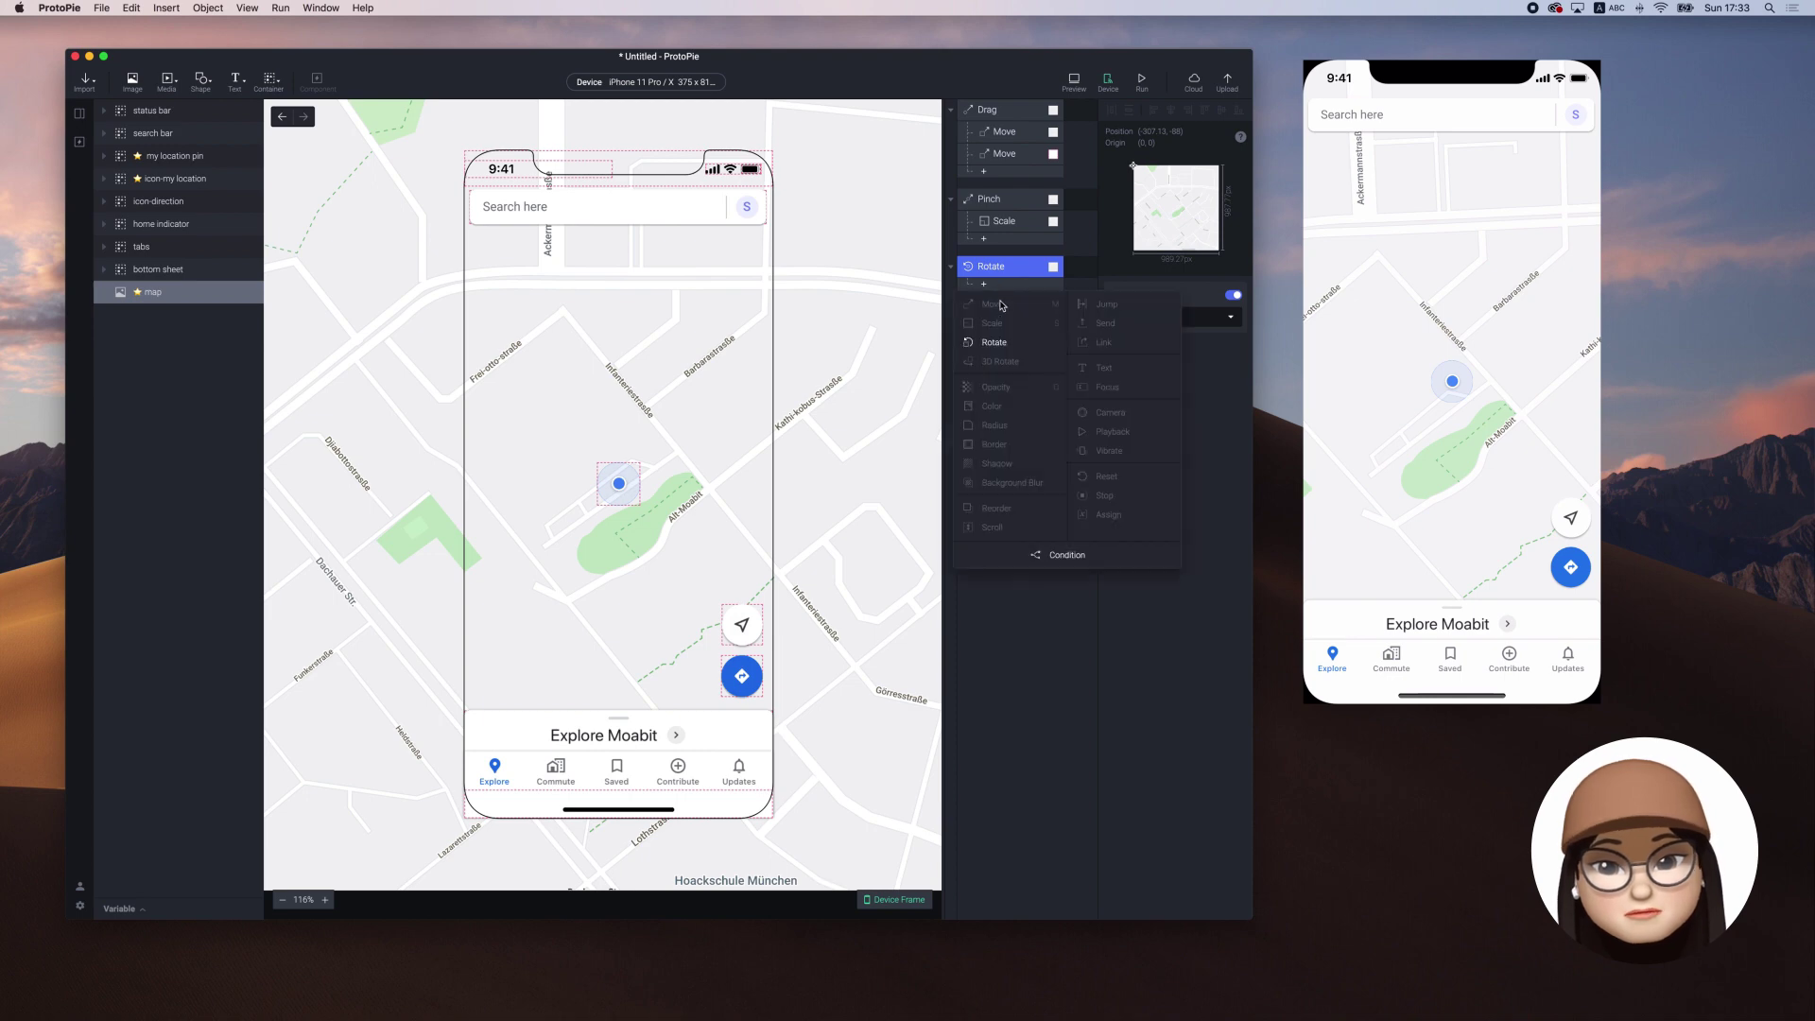
pyautogui.click(1010, 342)
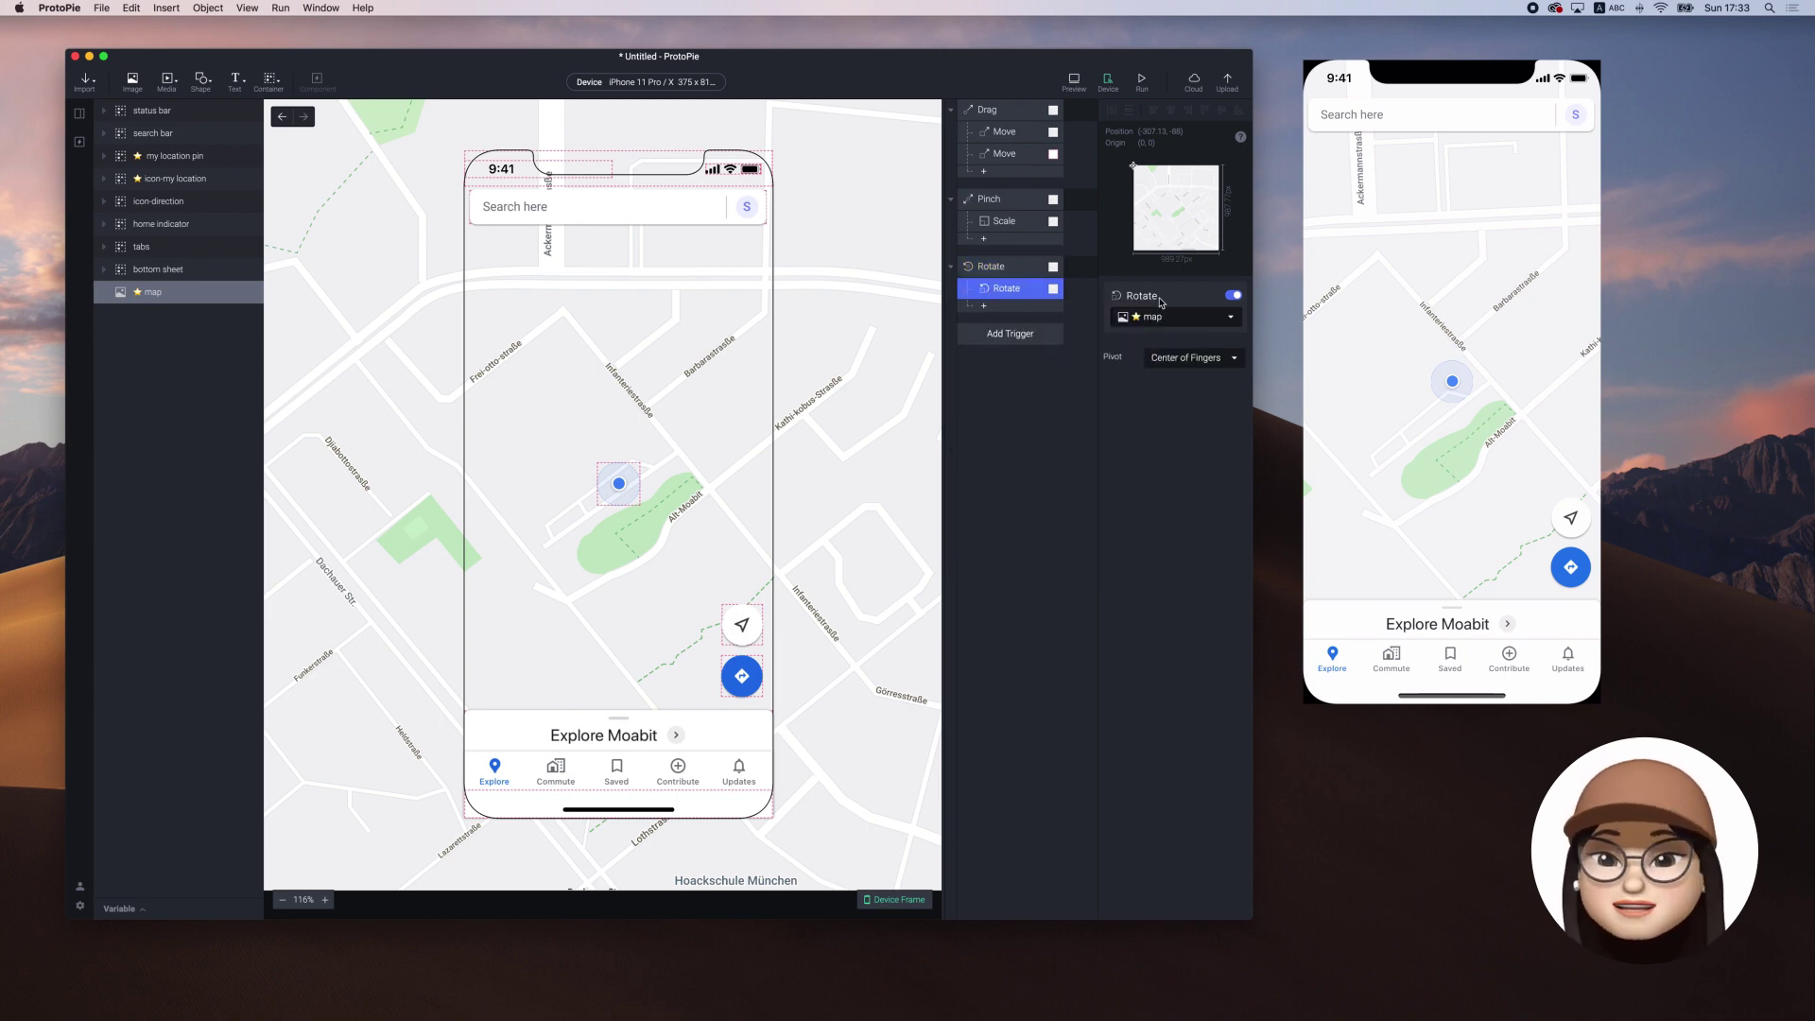
pyautogui.click(1142, 81)
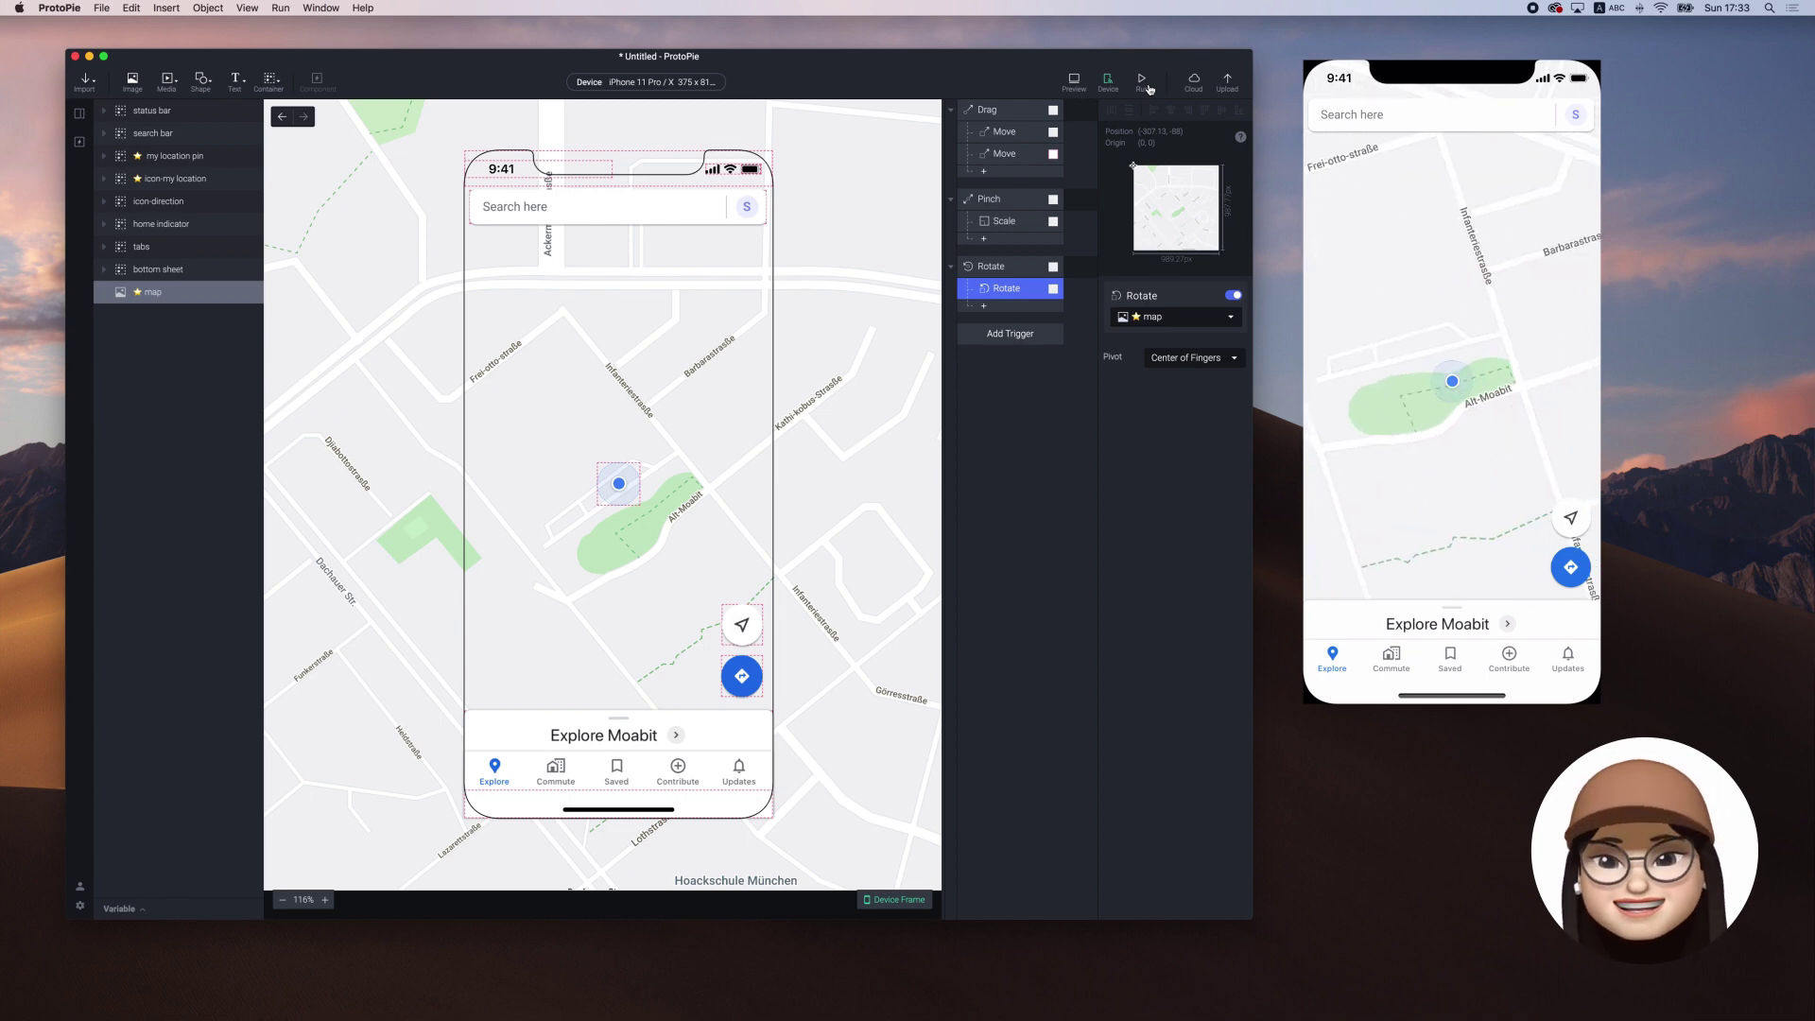
# Step: Give the icon-my location layer a Tap trigger with a Reset response for that icon
pyautogui.click(1010, 333)
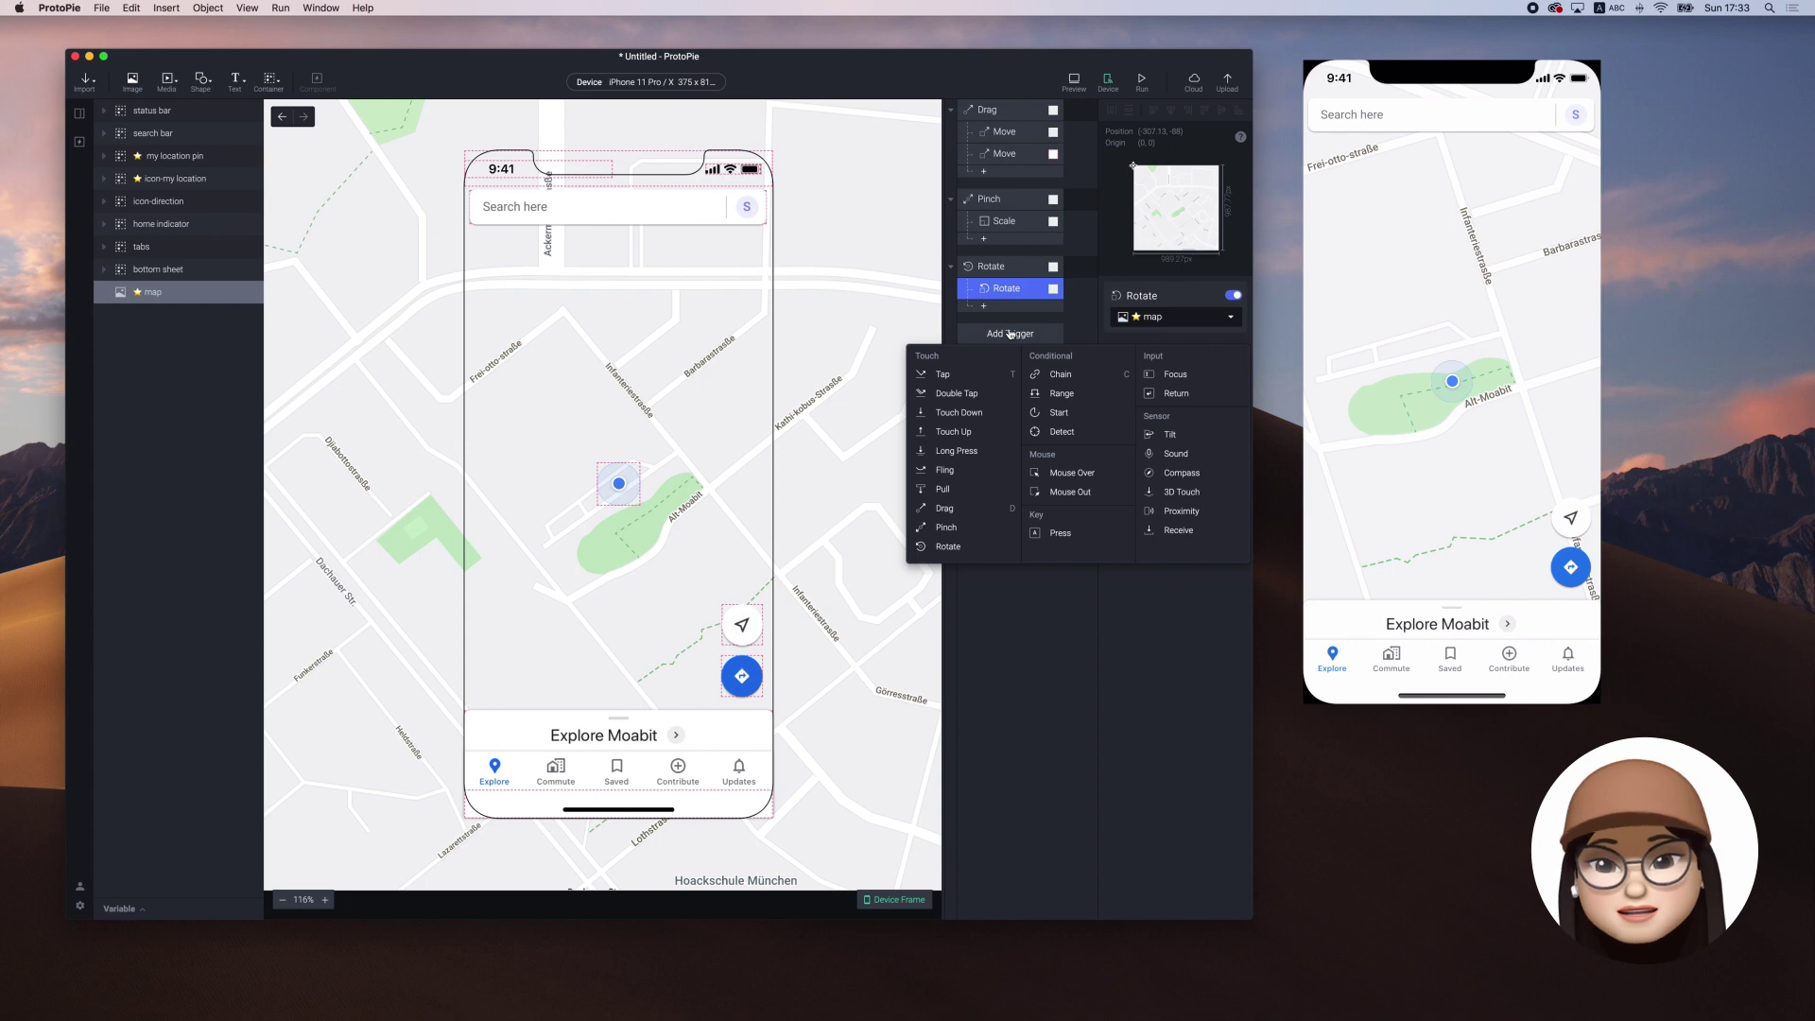
pyautogui.click(1010, 333)
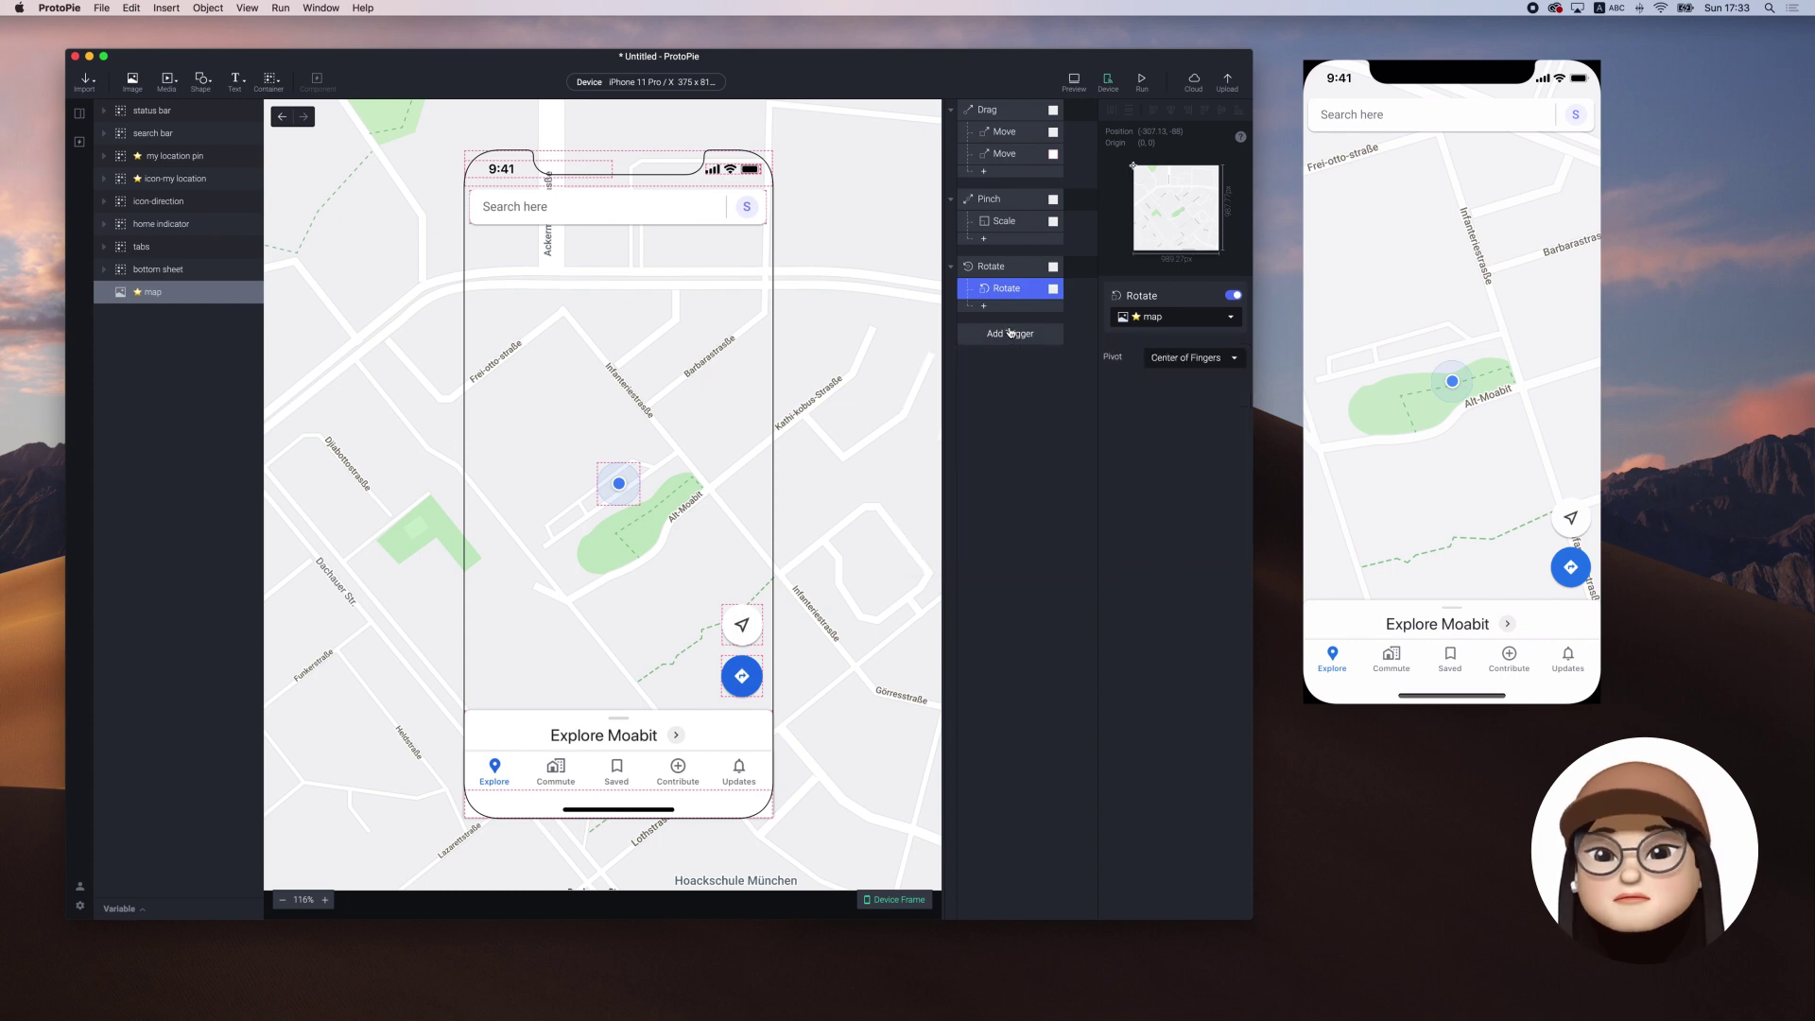
pyautogui.click(201, 180)
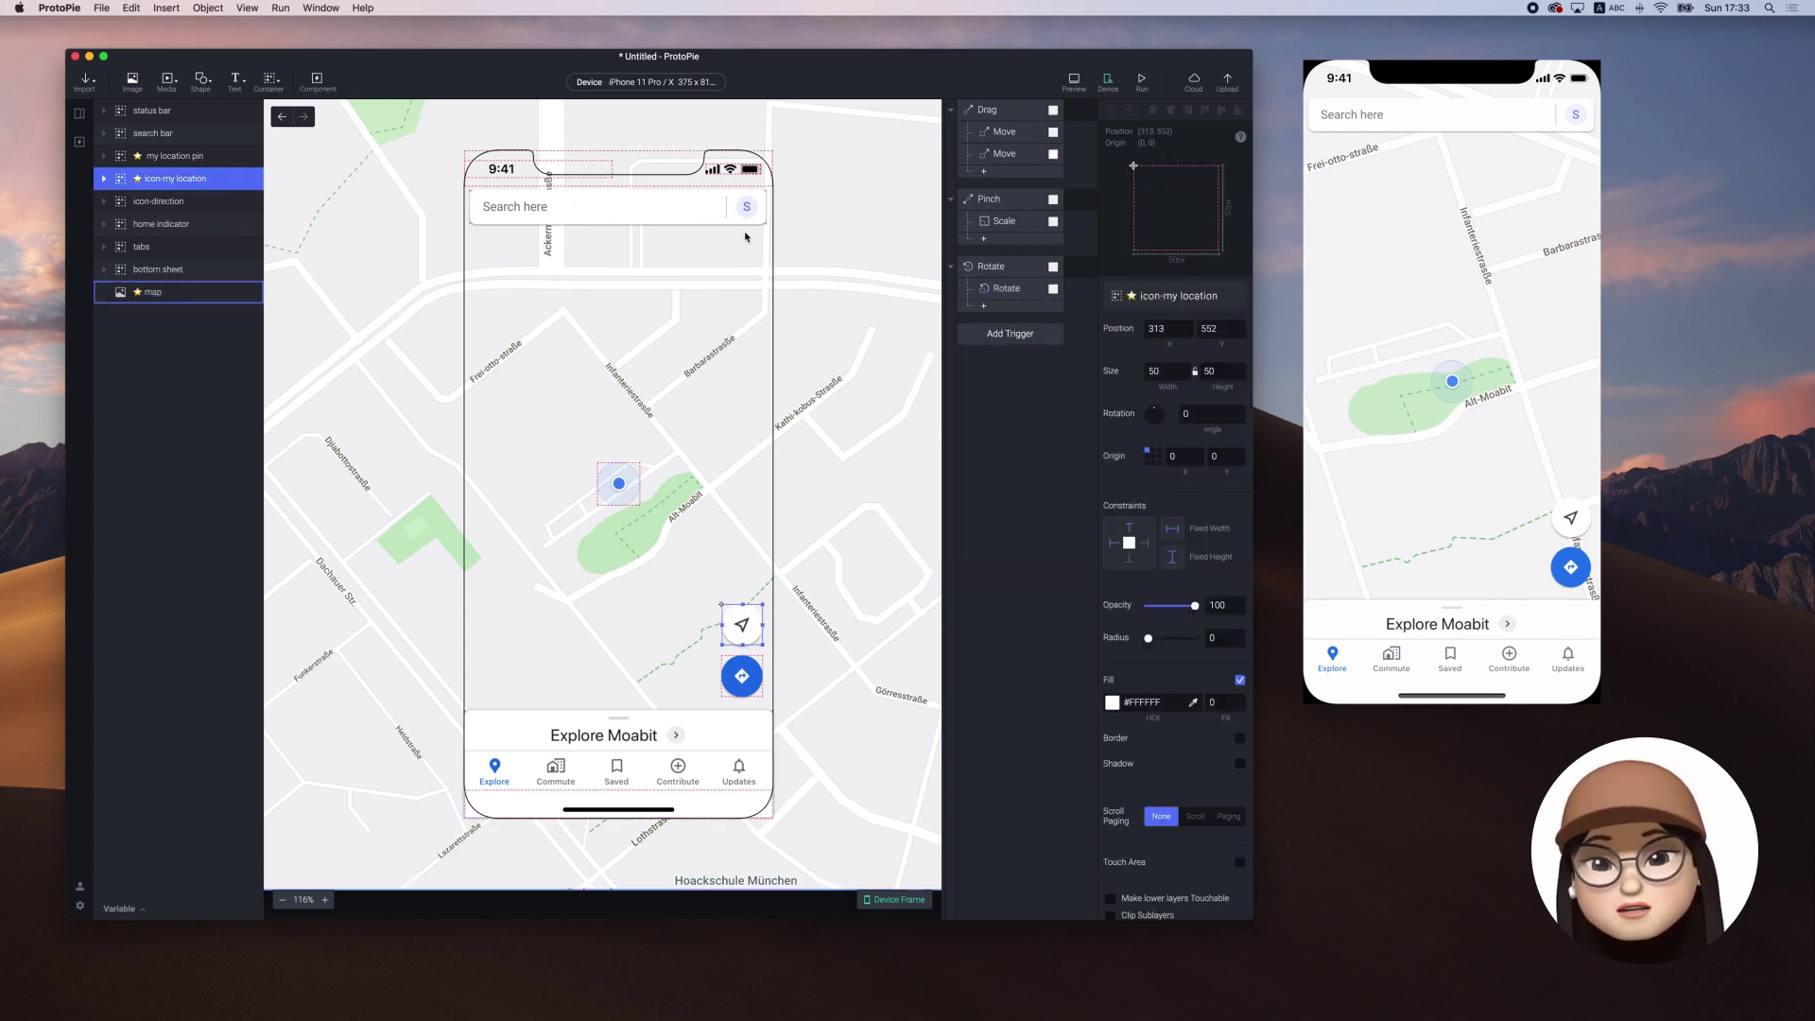
pyautogui.click(981, 334)
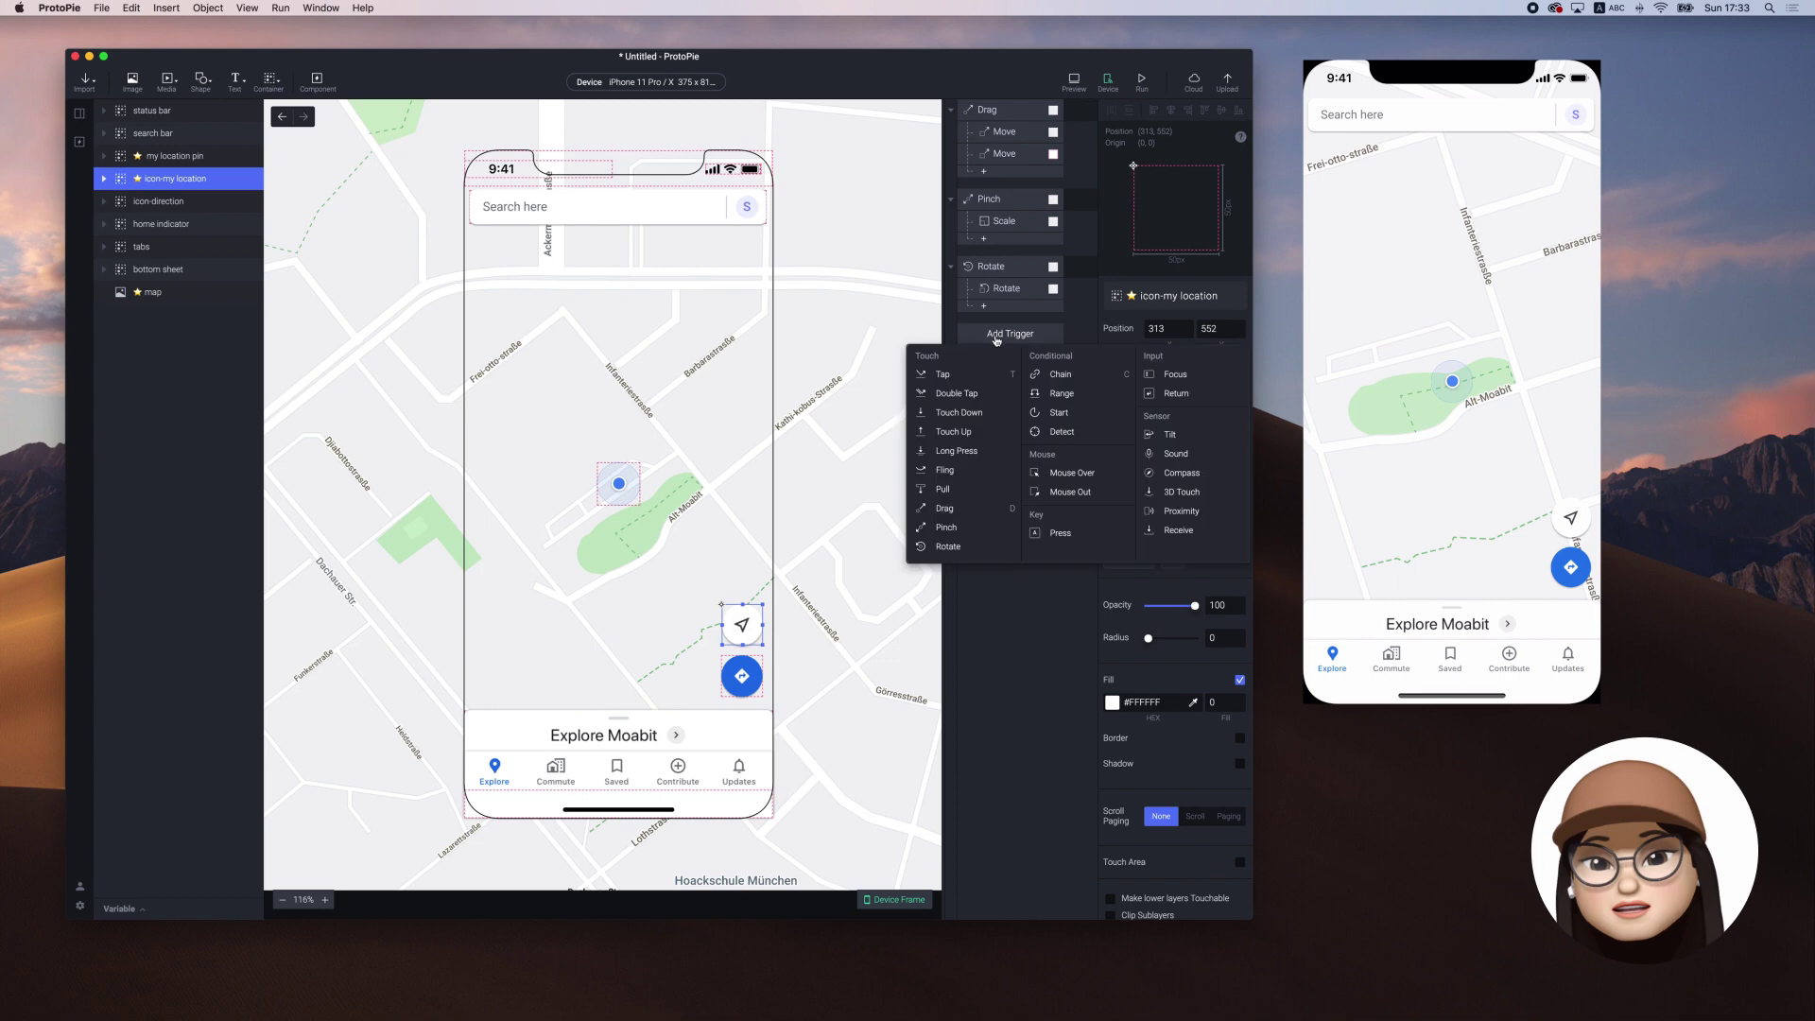
pyautogui.click(945, 375)
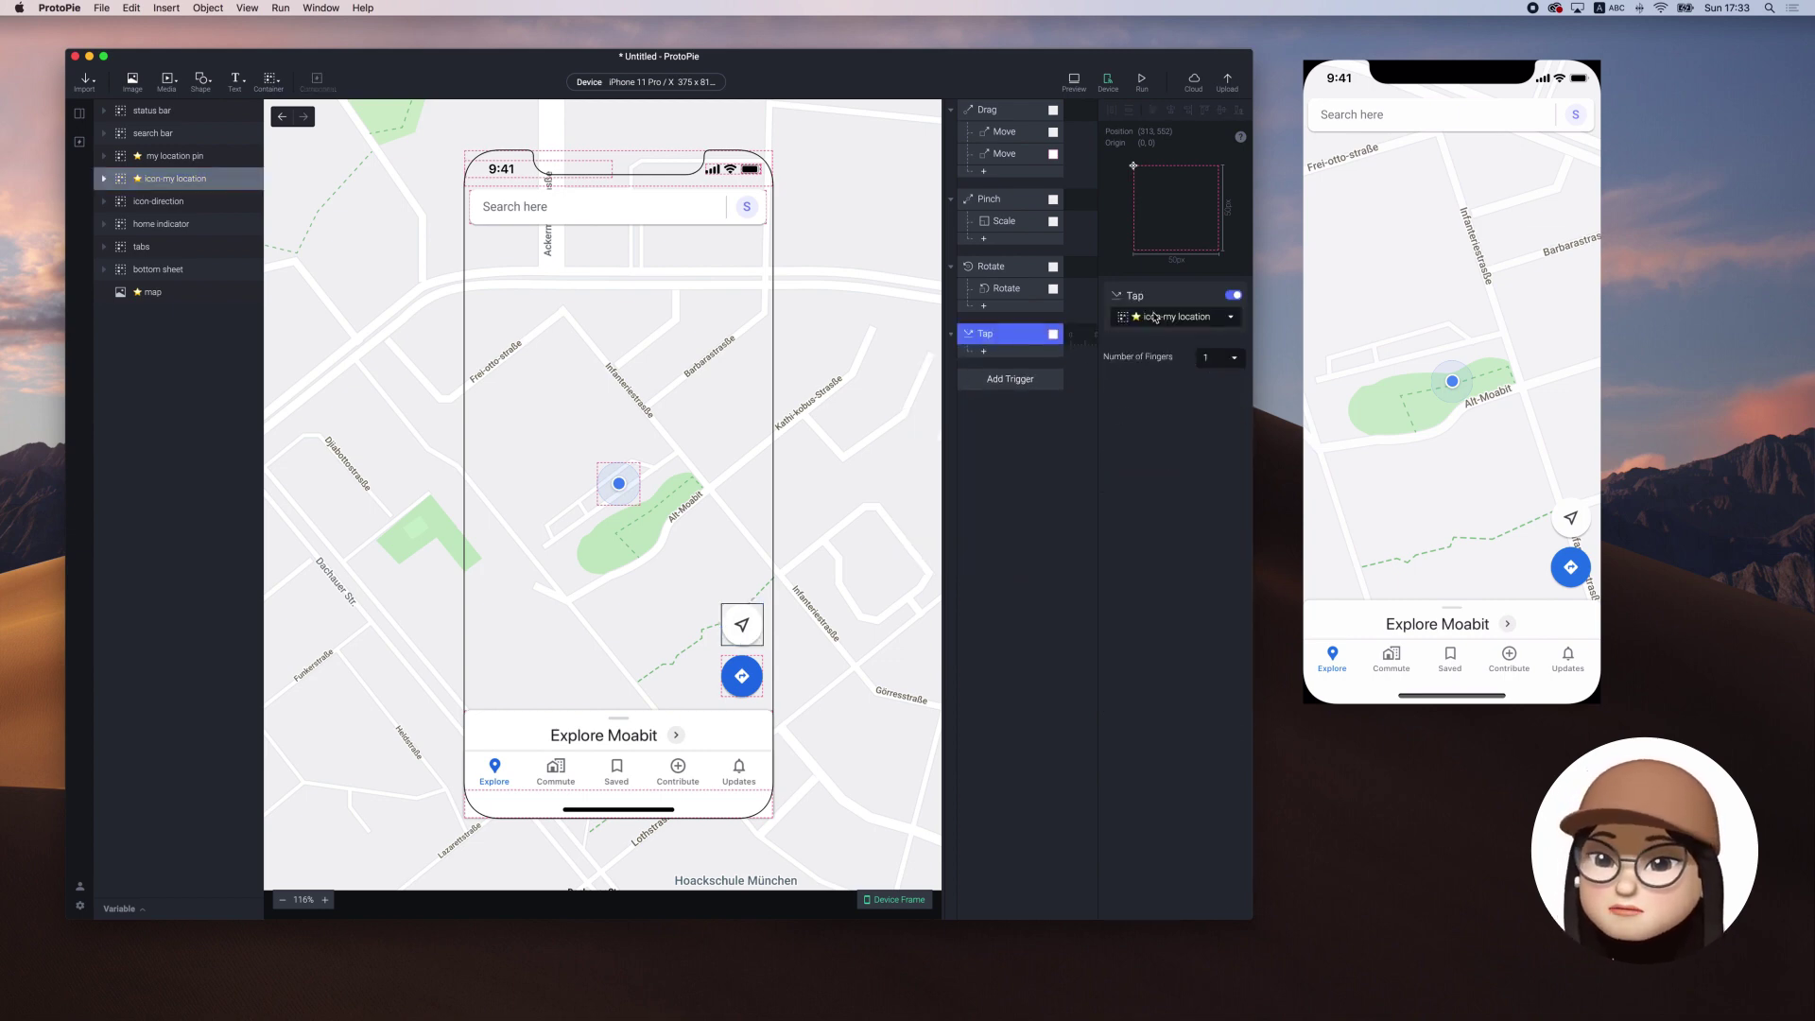
pyautogui.click(981, 353)
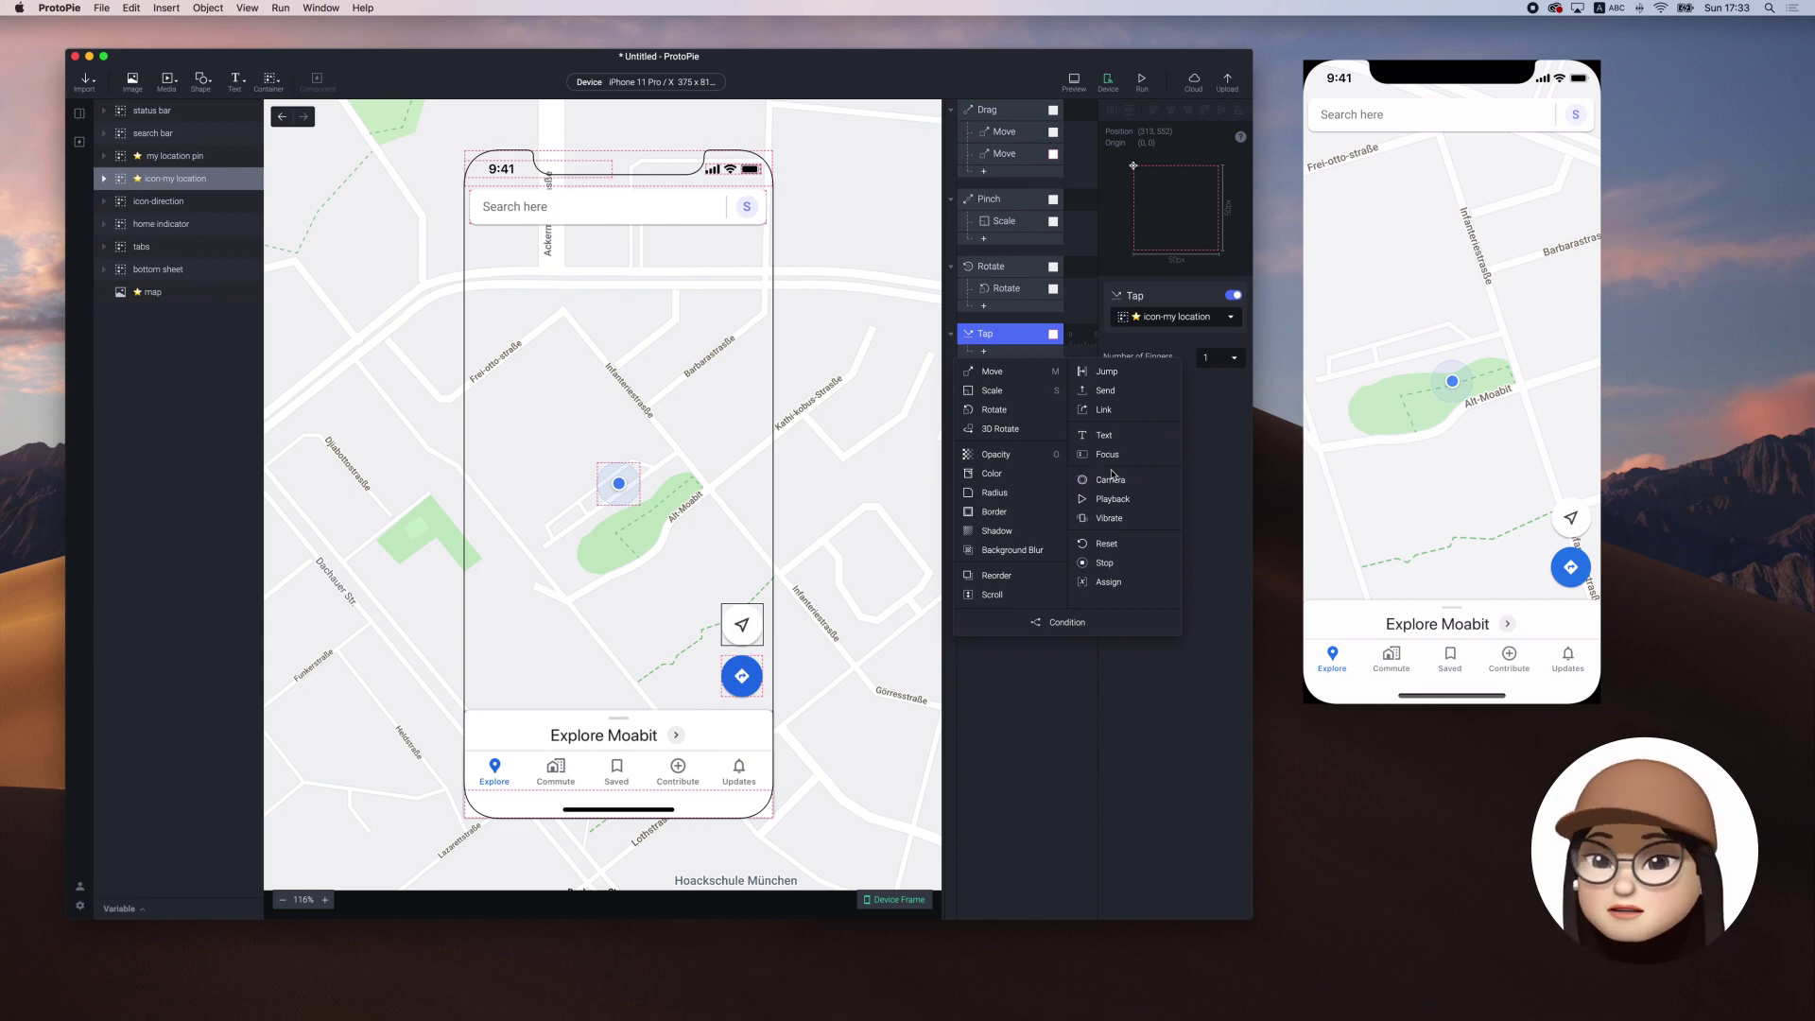
pyautogui.click(1120, 545)
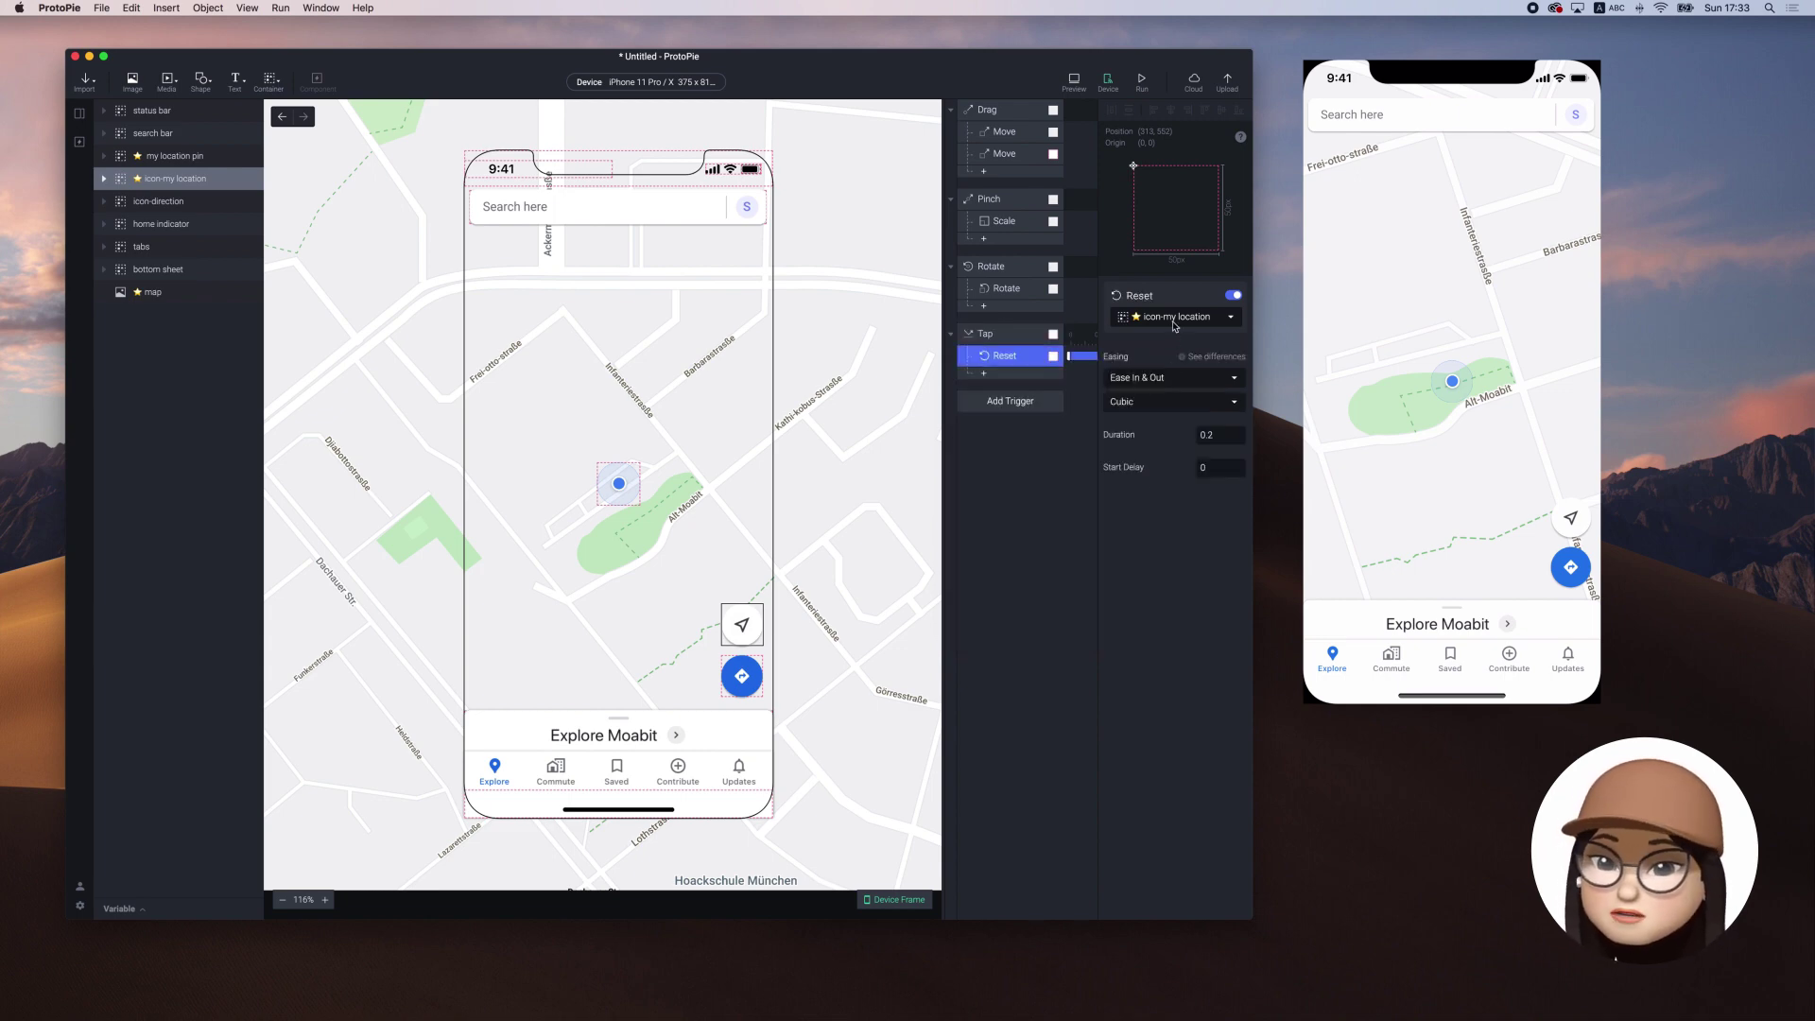
# Step: Add a second Reset response targeting the map, then rerun the preview
pyautogui.click(983, 374)
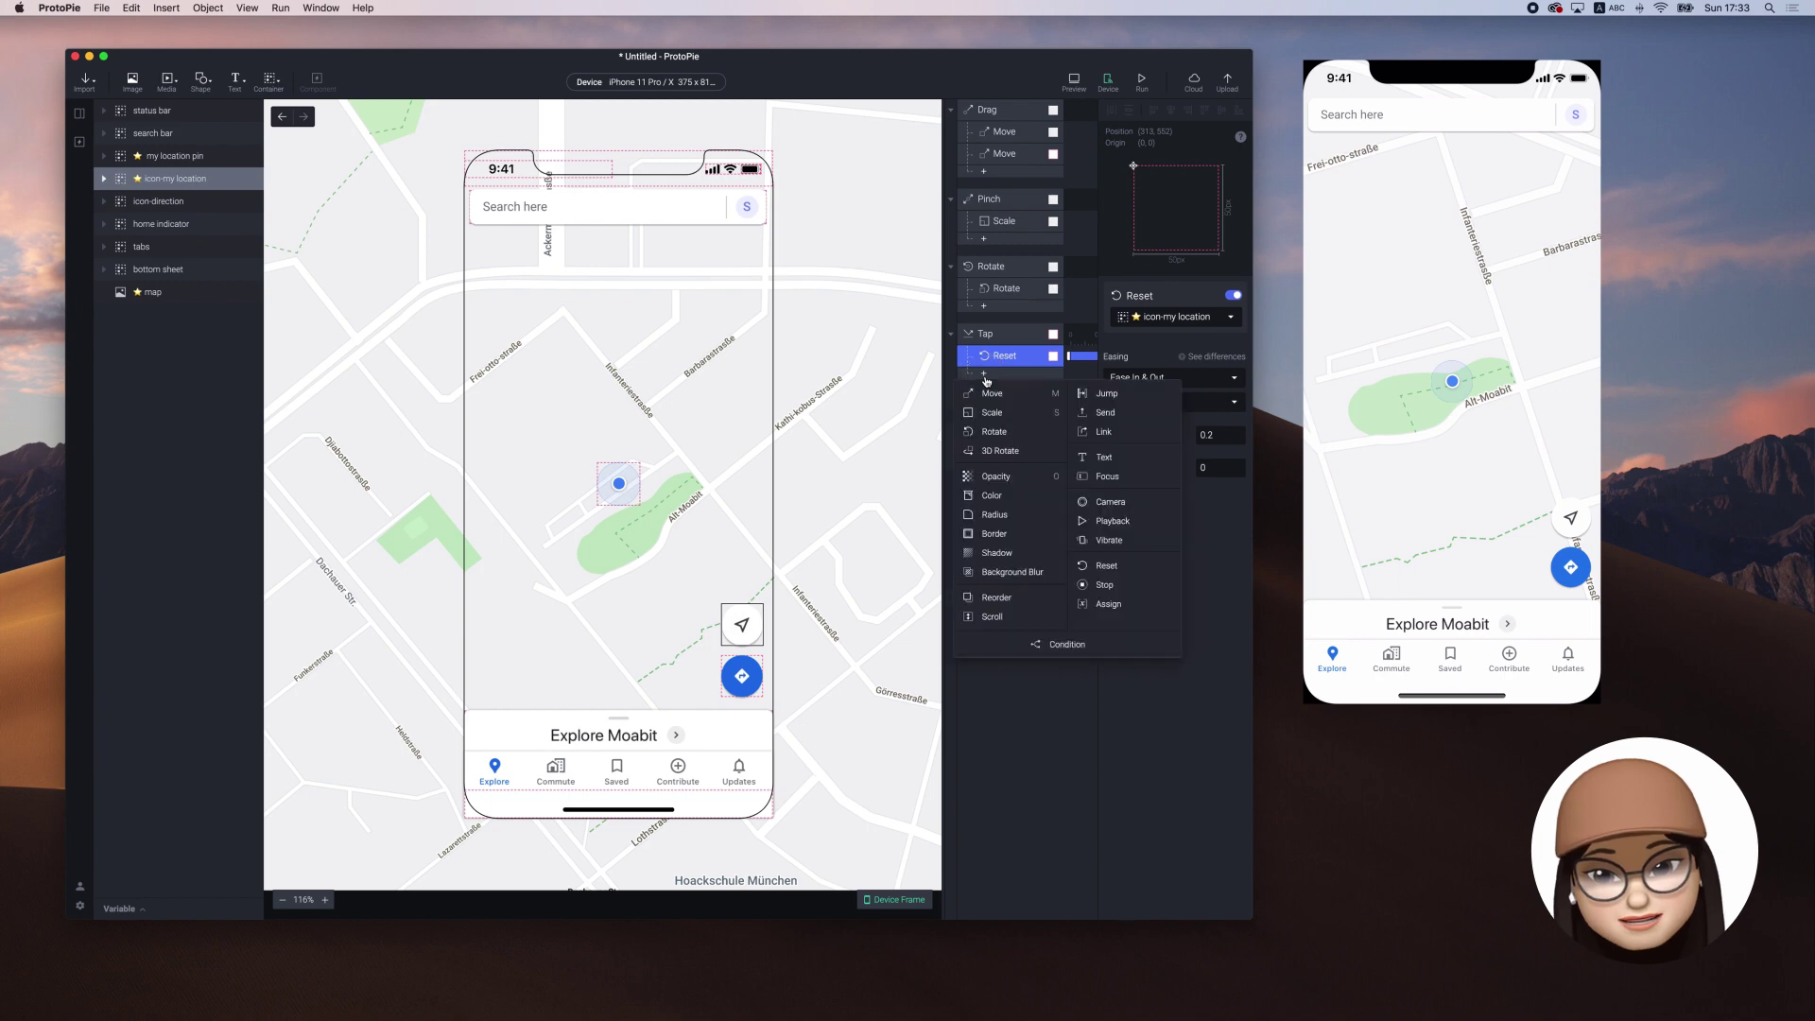
pyautogui.click(1105, 565)
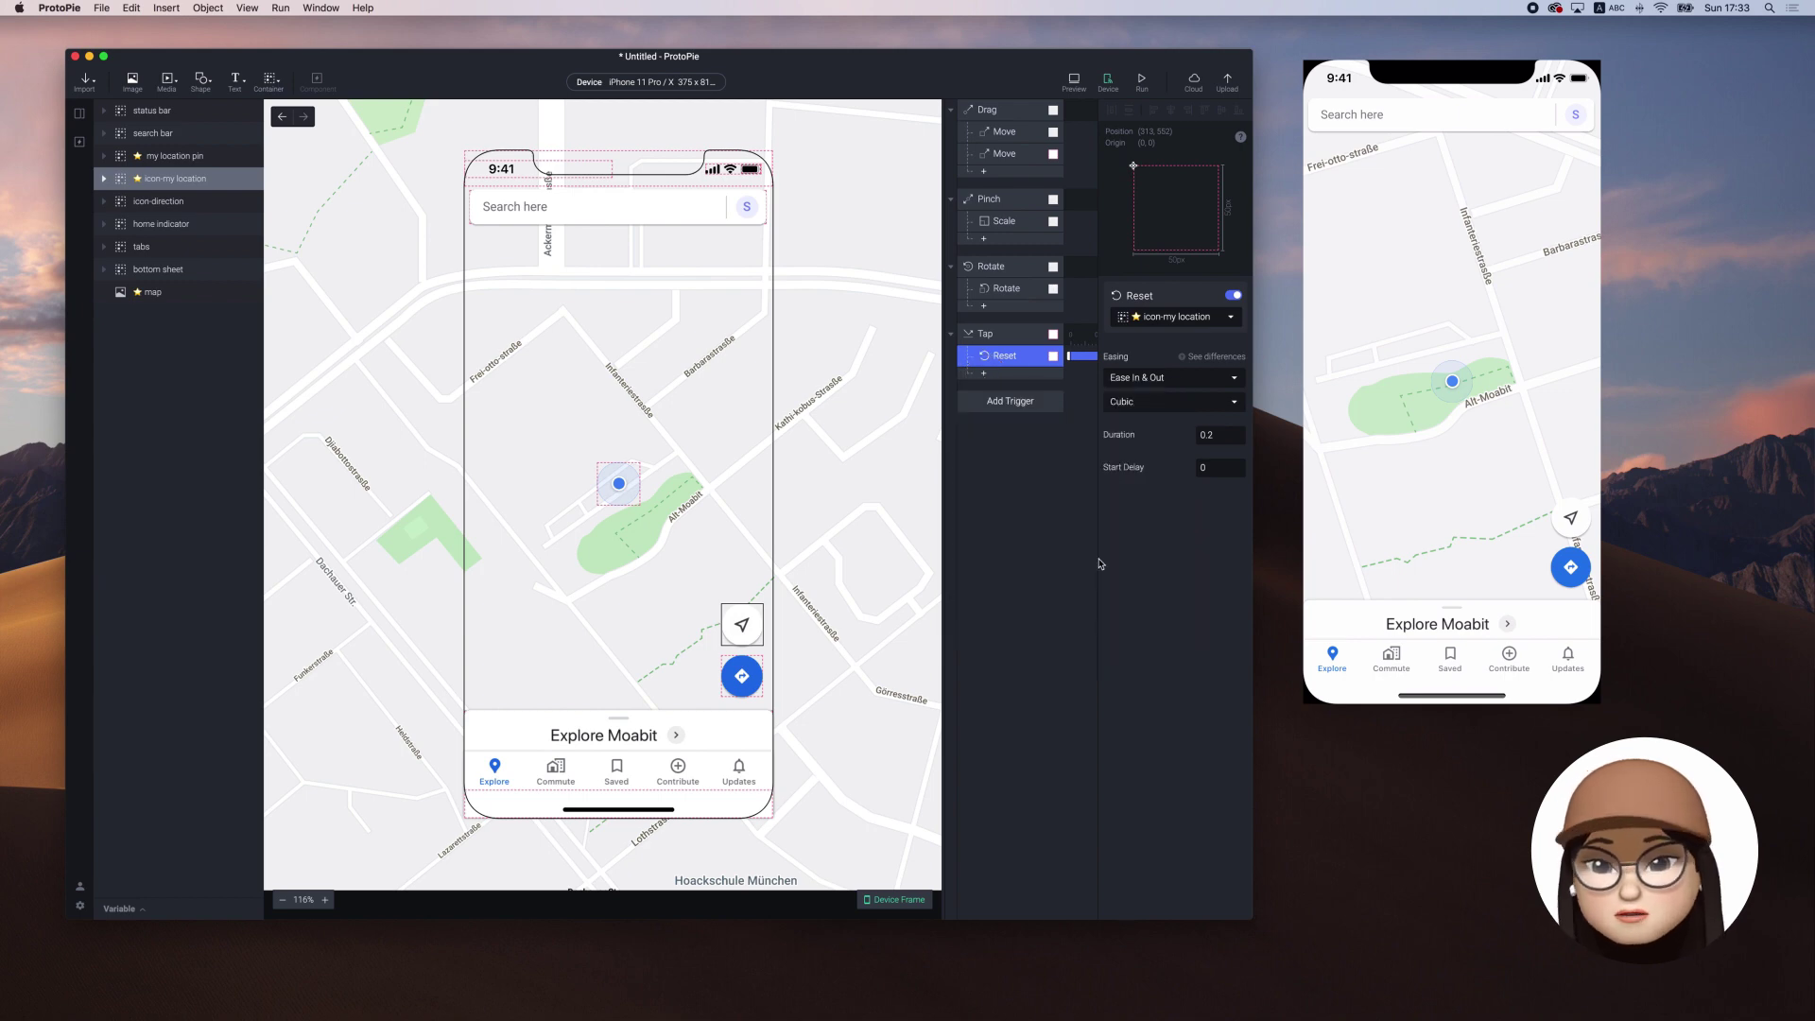
pyautogui.click(1178, 317)
pyautogui.write('map')
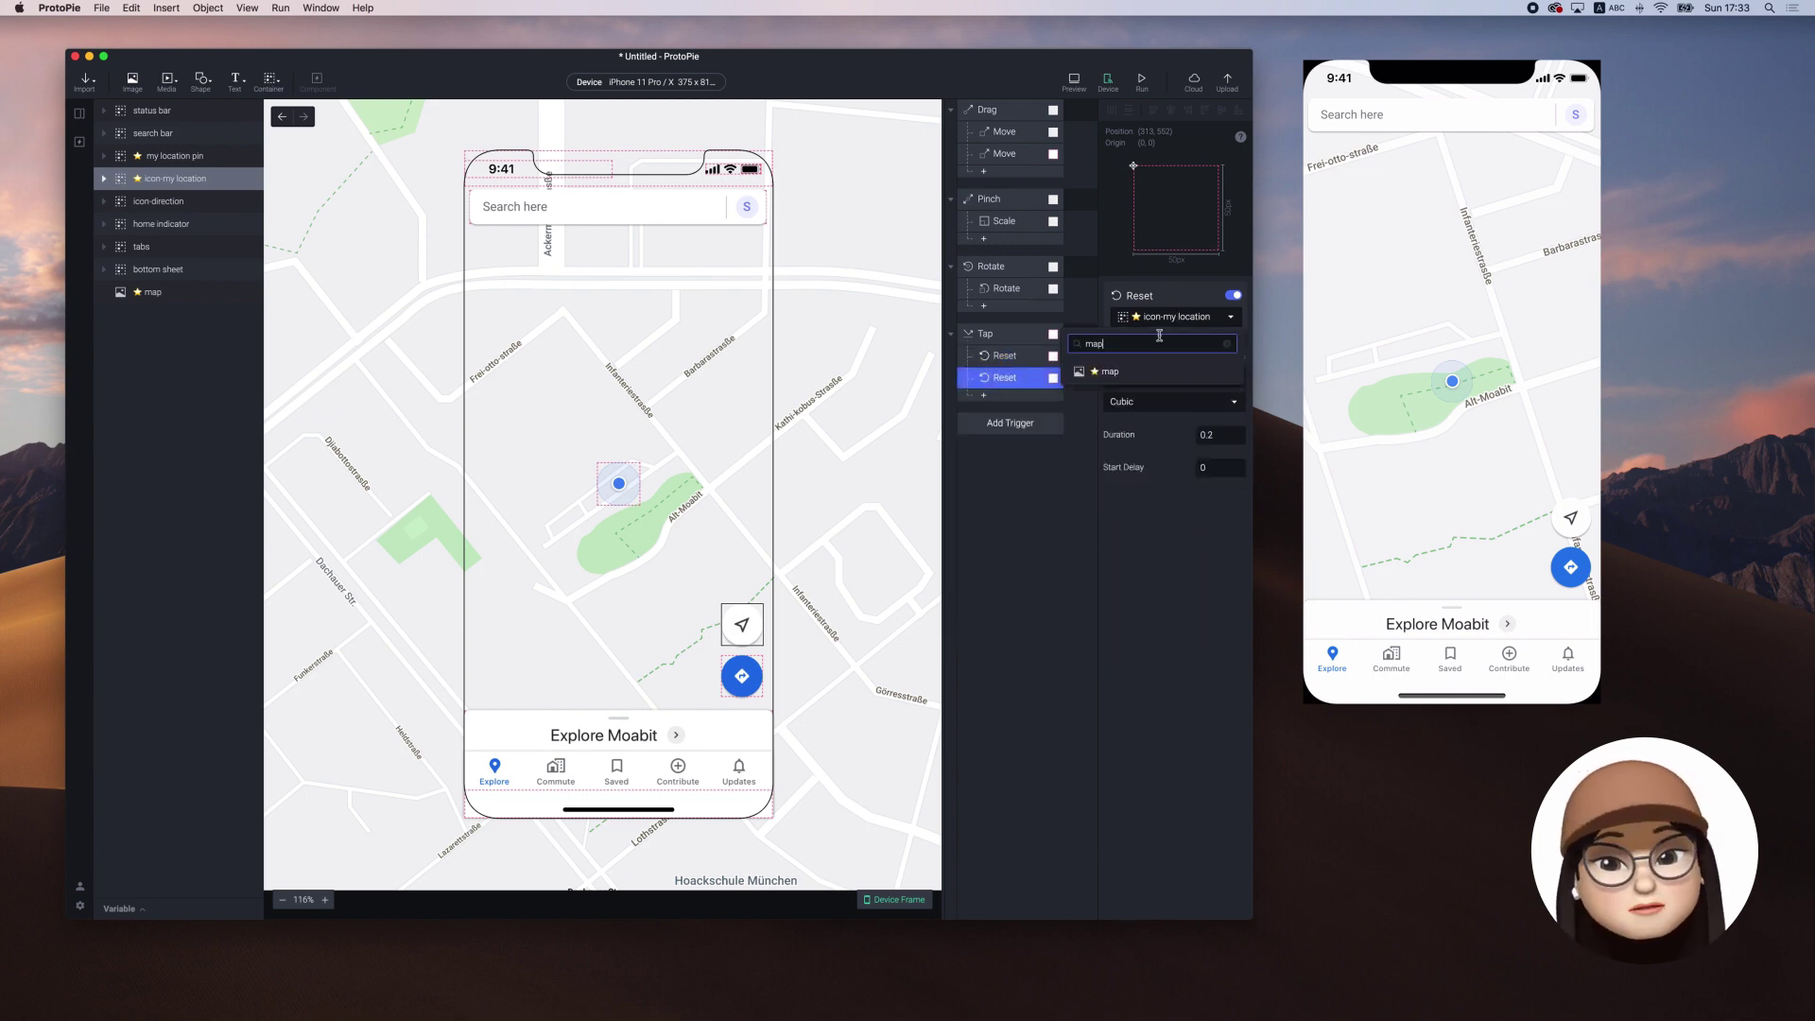
pyautogui.click(1141, 372)
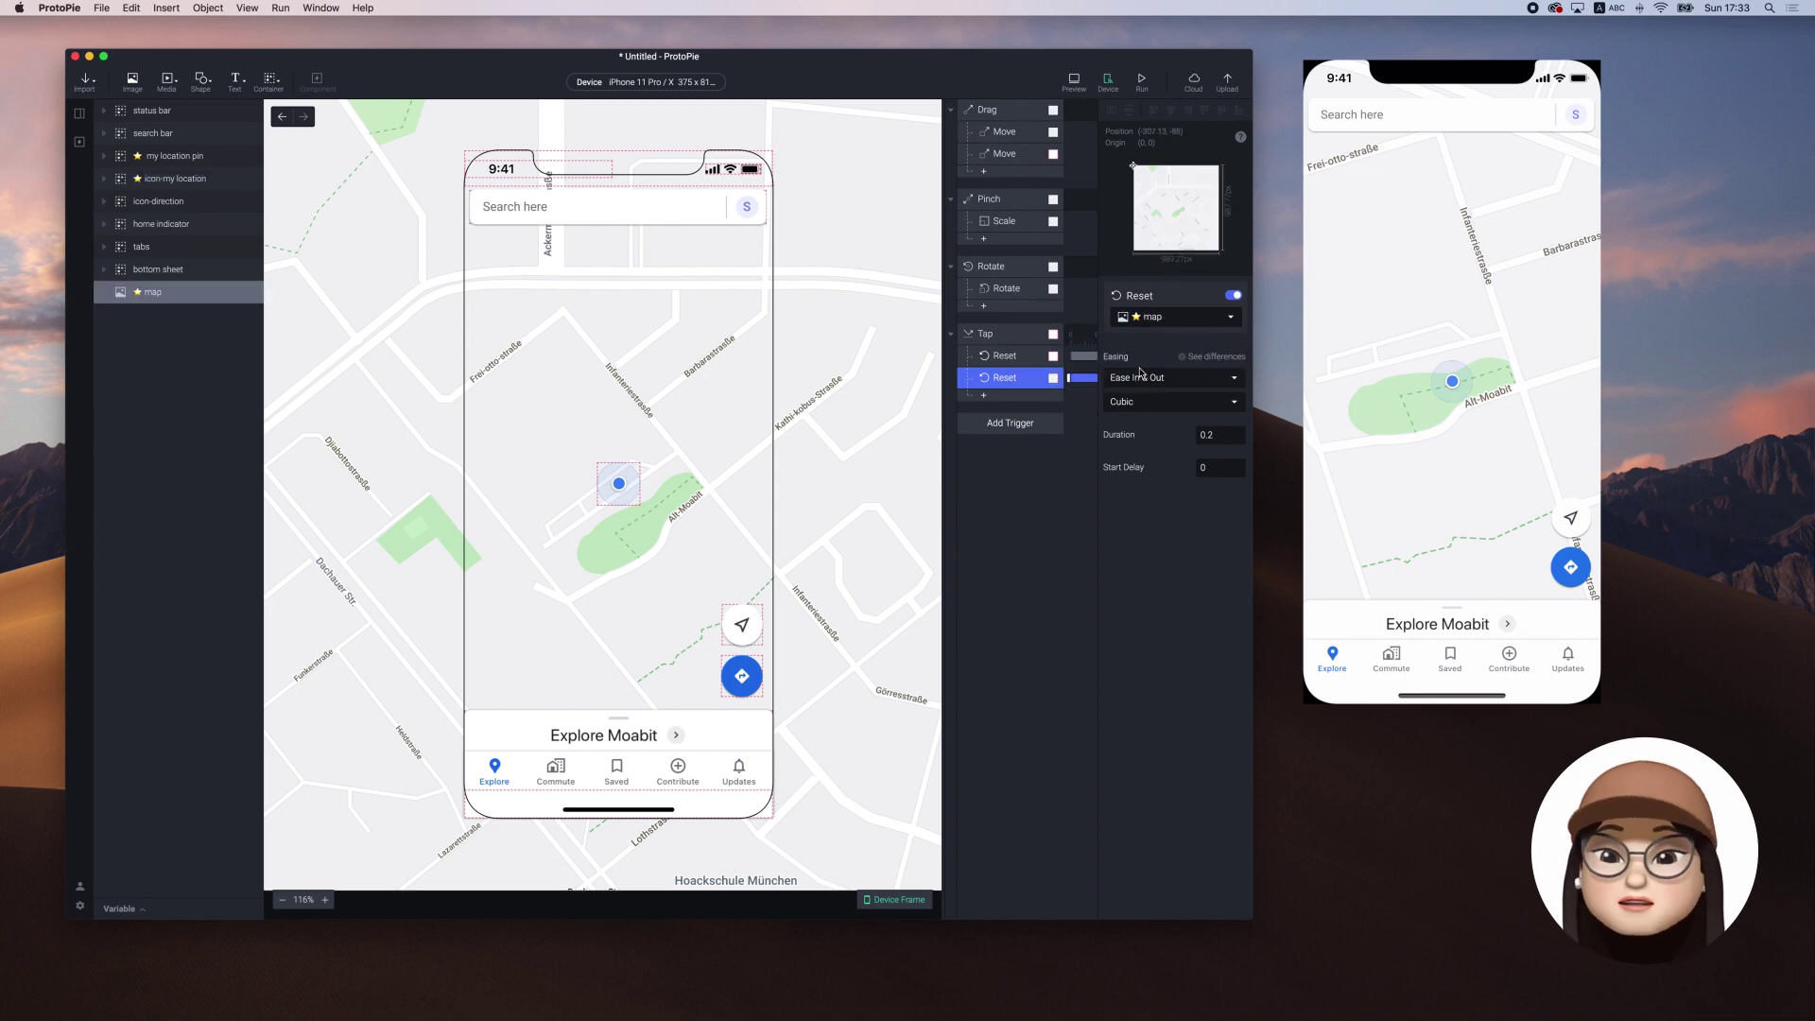
pyautogui.click(1138, 78)
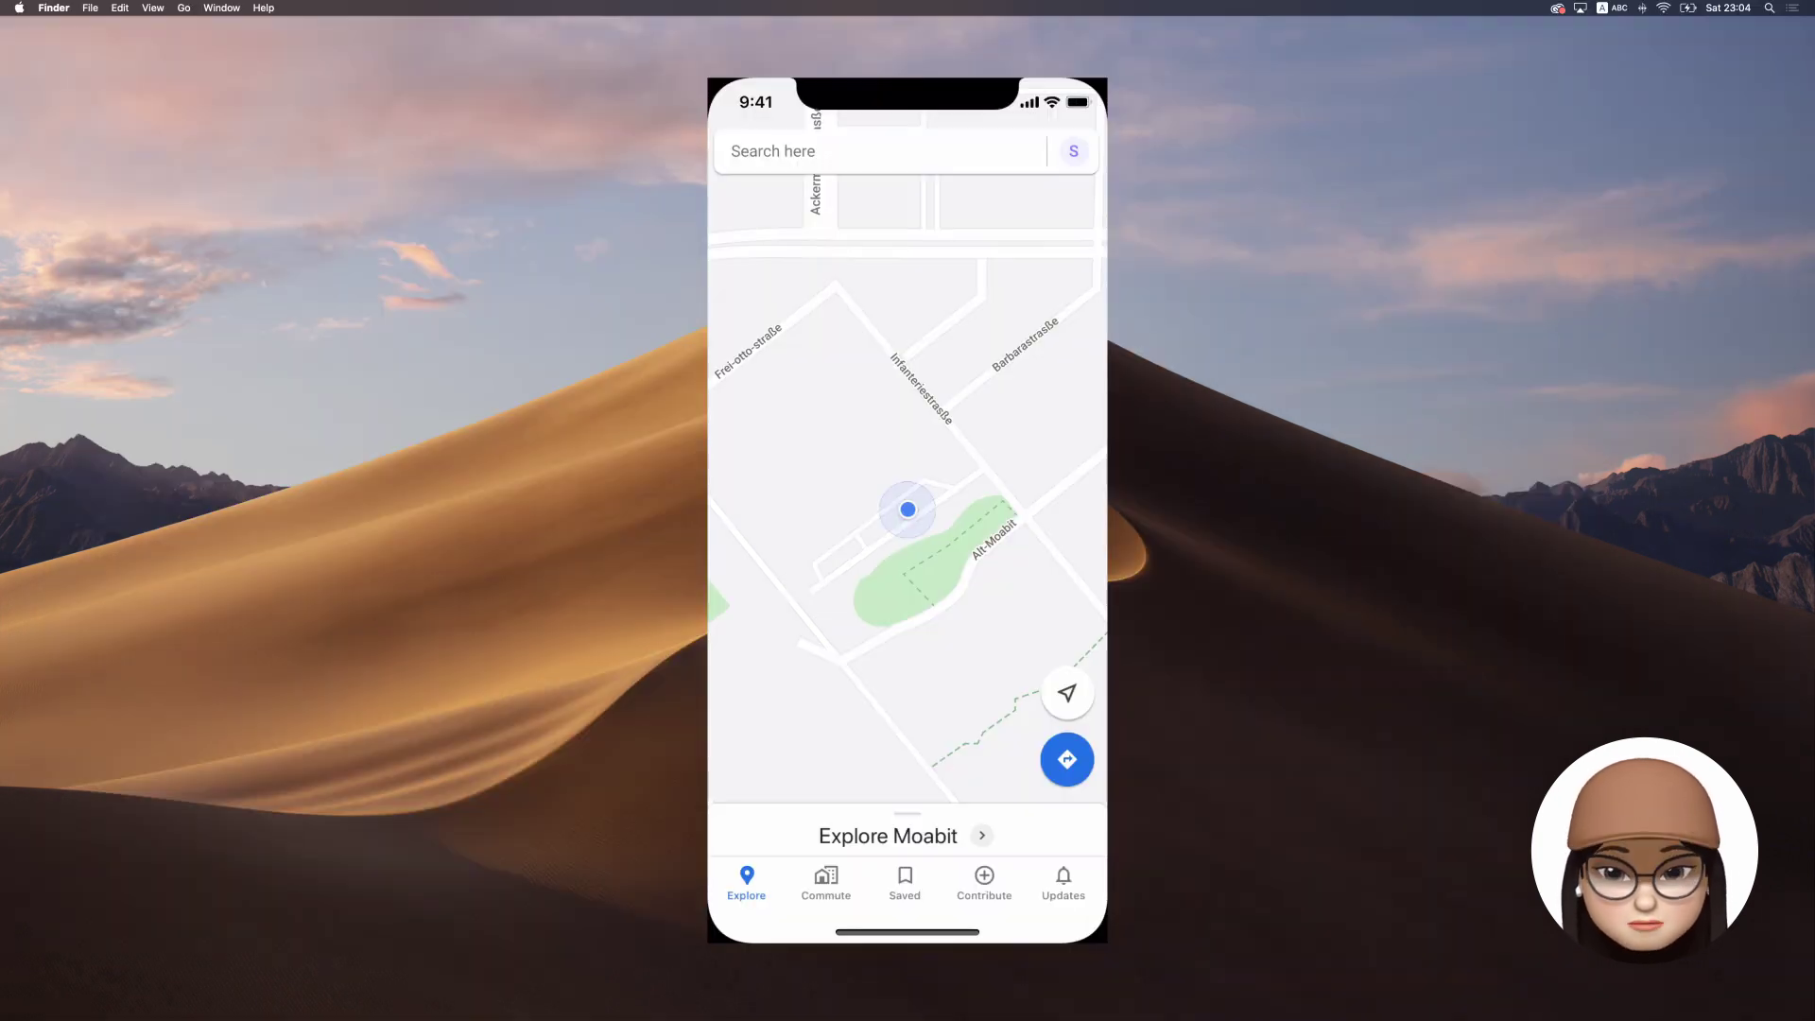
# Step: Drag the map in the full-screen prototype to test the gestures
pyautogui.moveTo(948, 558); pyautogui.dragTo(897, 583)
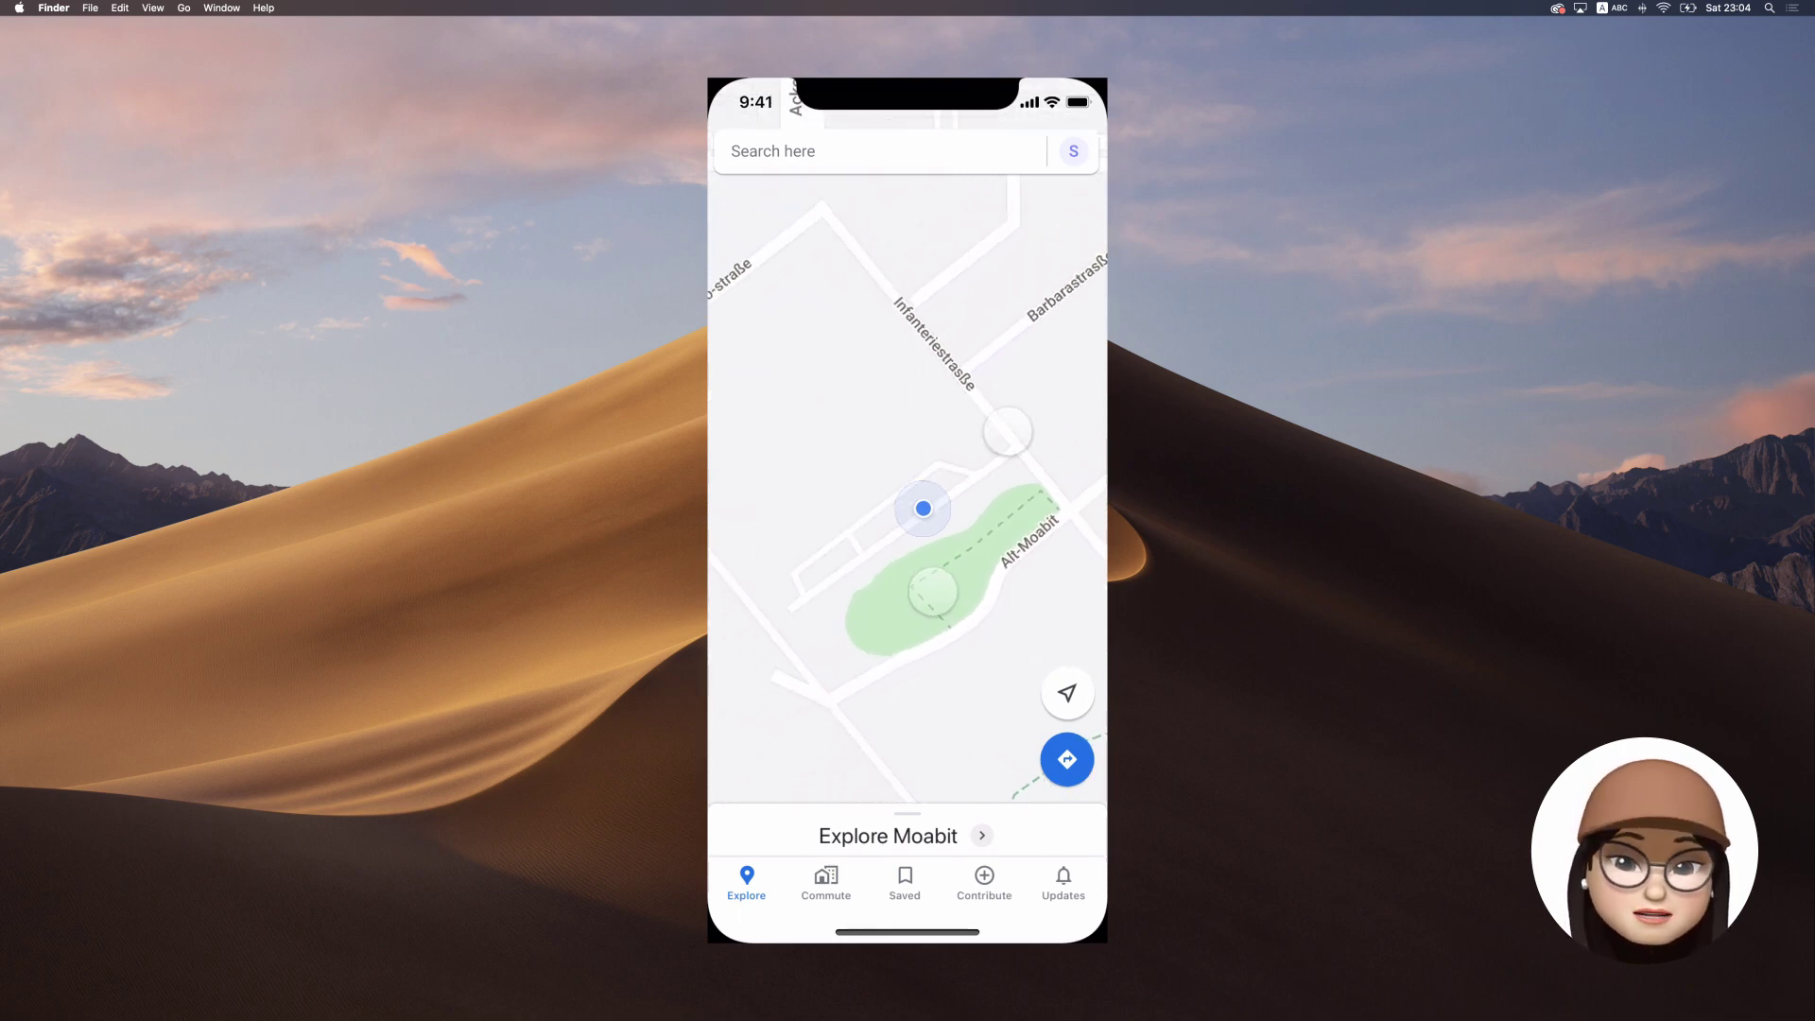